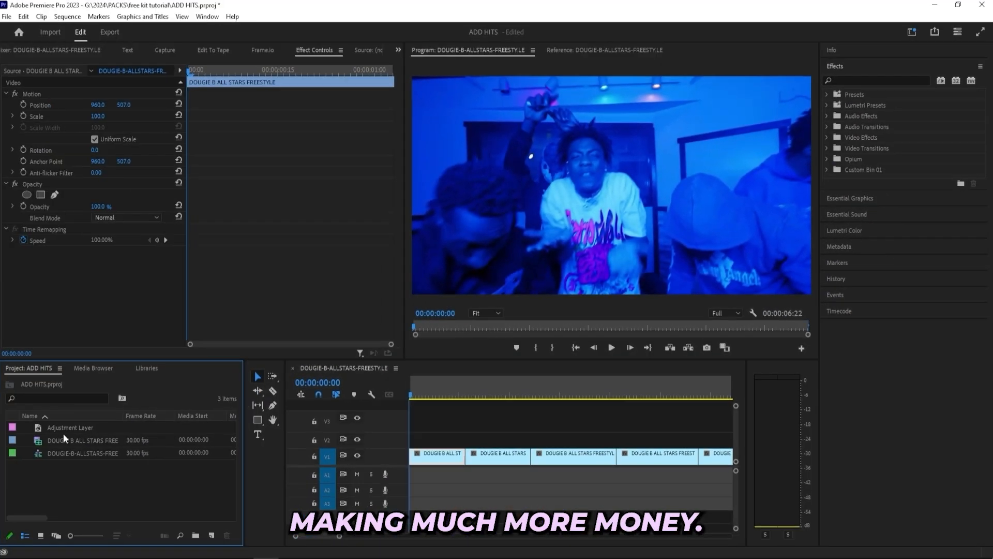
left_click(59, 430)
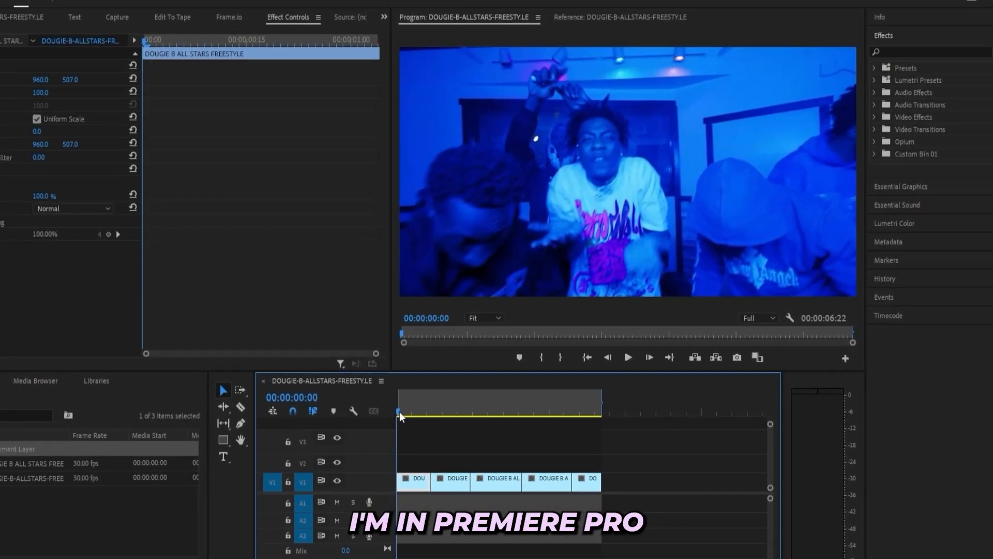
left_click_drag(393, 419, 408, 442)
key("backslash")
left_click(189, 489)
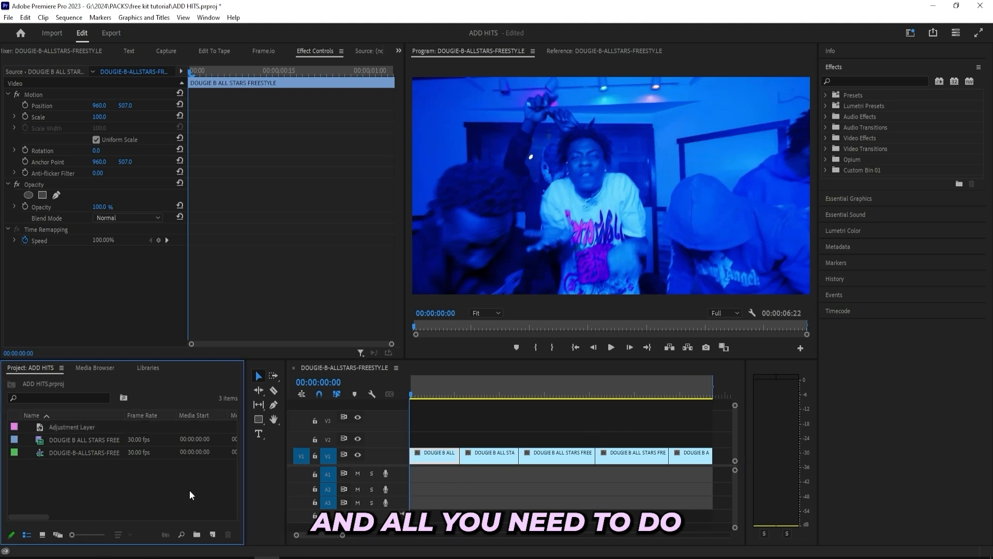
right_click(151, 486)
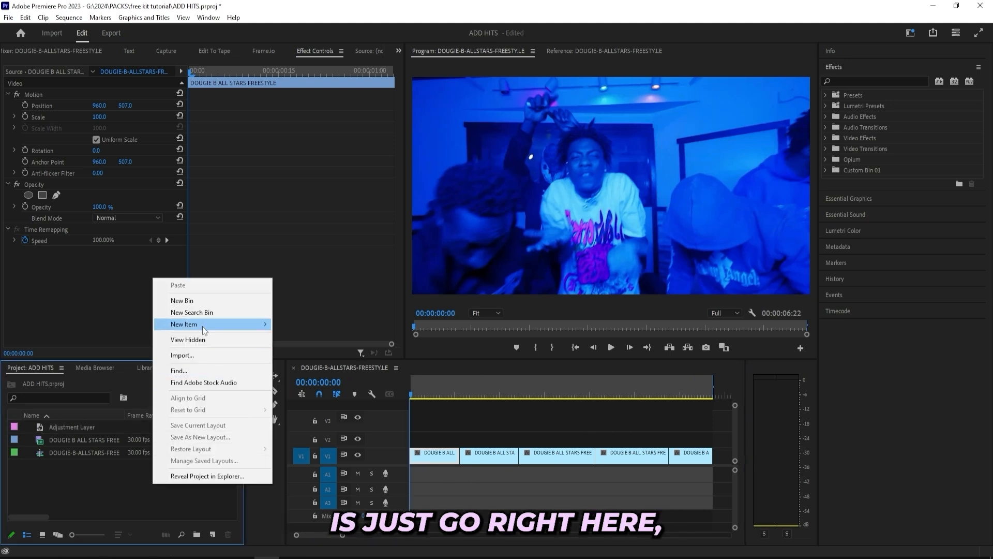
mouse_move(203, 327)
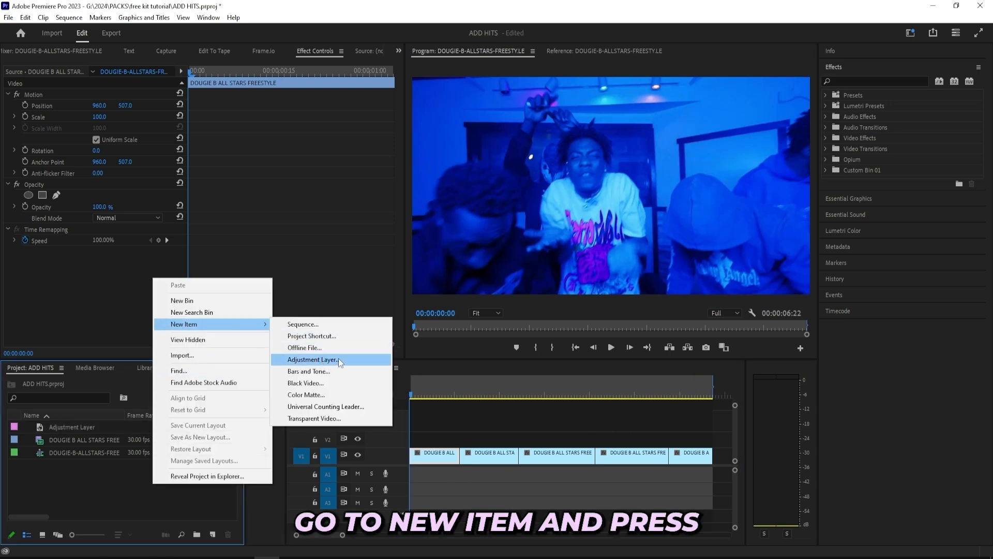
Place the adjustment layer on track V2 above the clips and extend it to the end of the sequence
left_click_drag(120, 427, 389, 444)
scroll(446, 459, "down", 1)
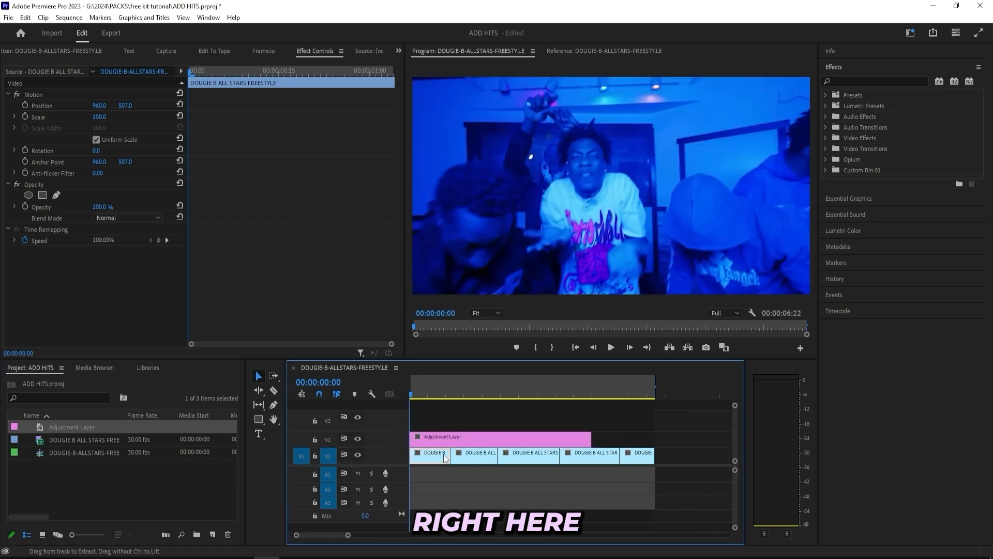
left_click_drag(595, 436, 655, 435)
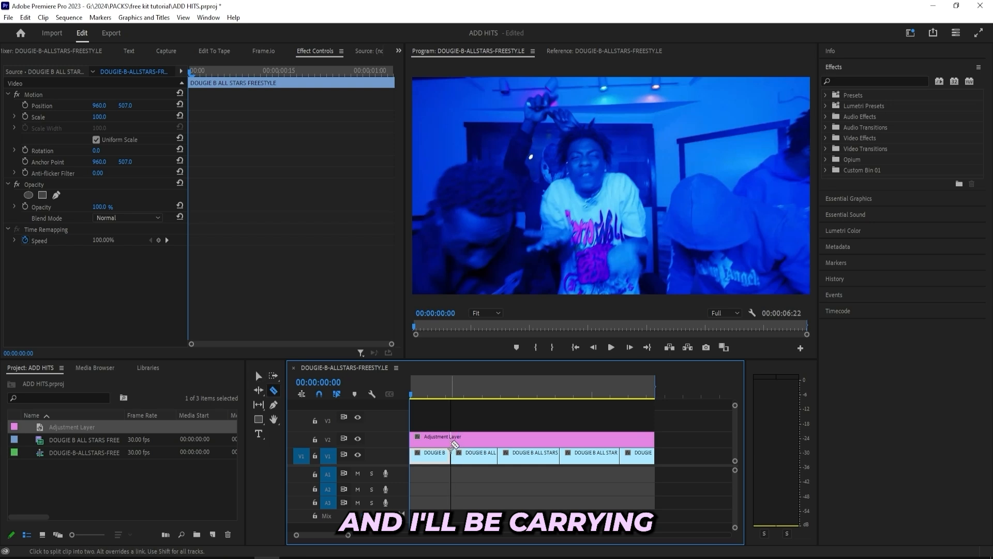
Split the adjustment layer on V2 at every cut between the clips on V1
left_click(451, 441)
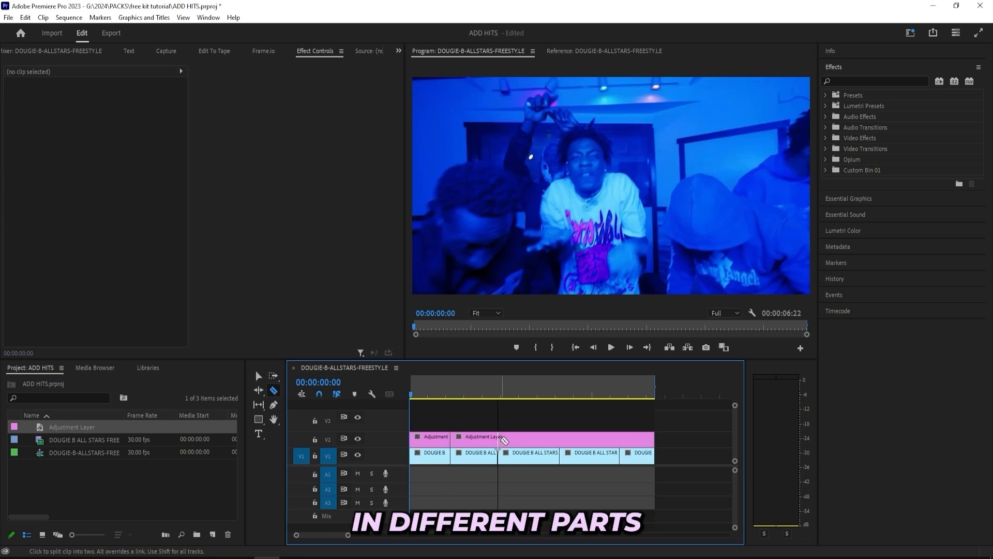
left_click(559, 441)
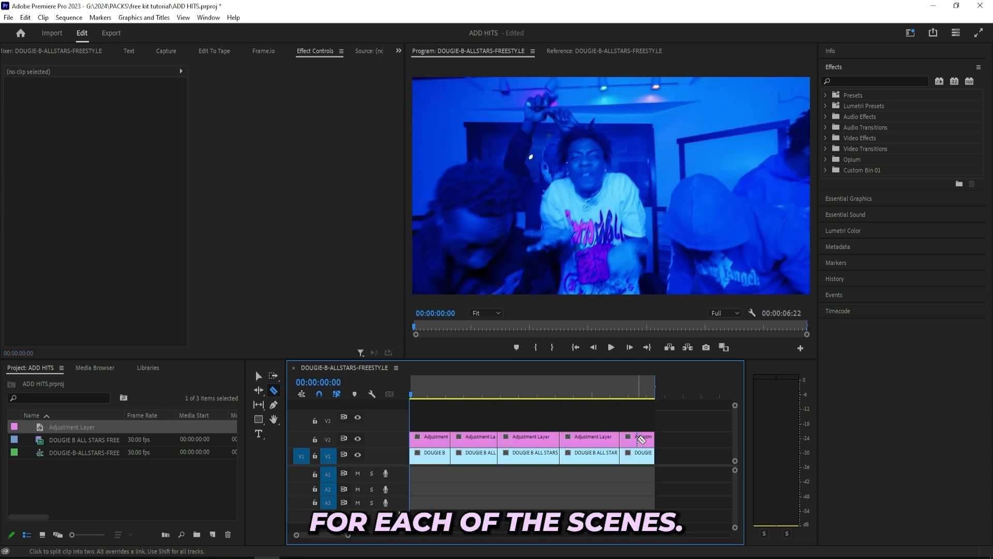
key("v")
left_click(434, 455)
scroll(432, 450, "down", 1)
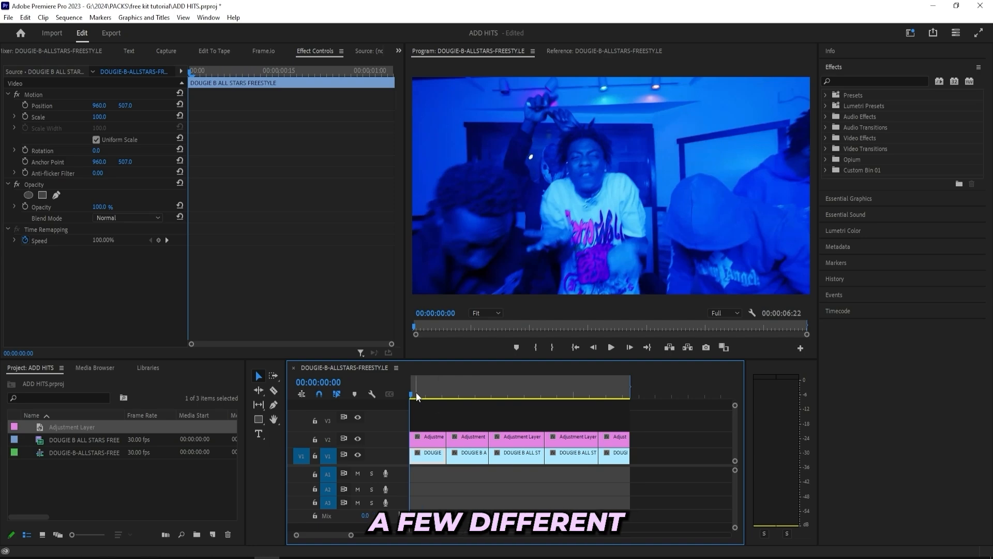
Examine the presets in the Flash and No flash folders of Essential HITS & Movement, including the frame lengths in their names
left_click_drag(416, 393, 452, 393)
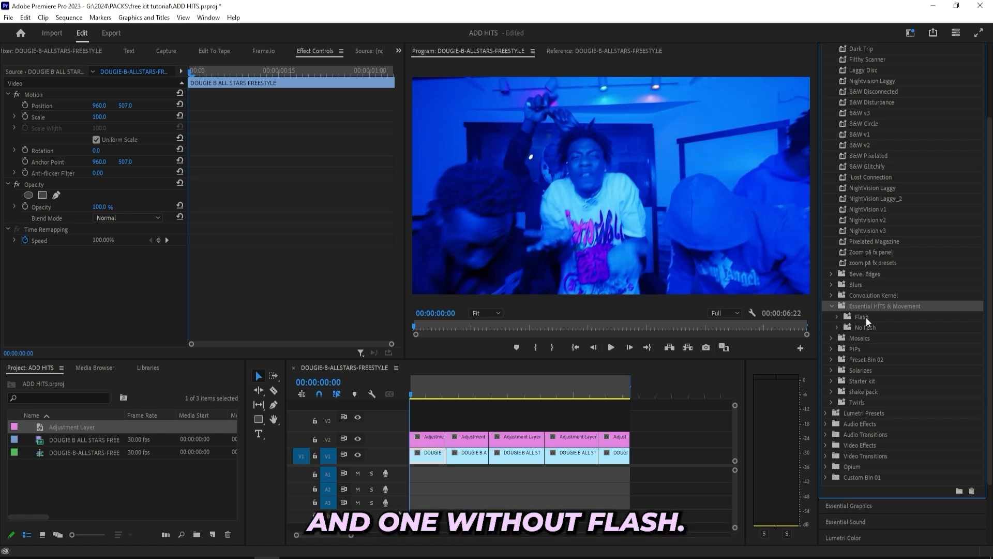
left_click(838, 317)
scroll(864, 334, "down", 2)
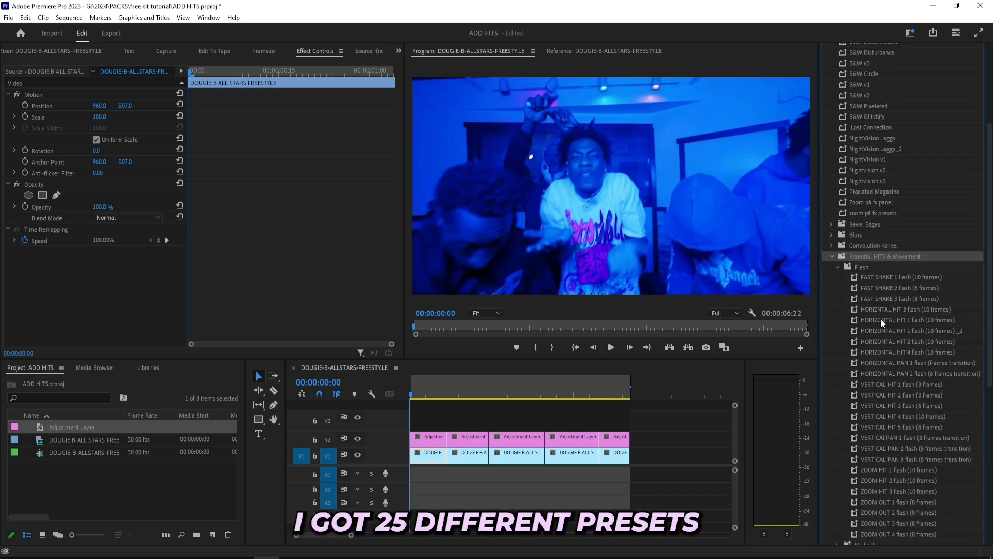
scroll(882, 318, "down", 2)
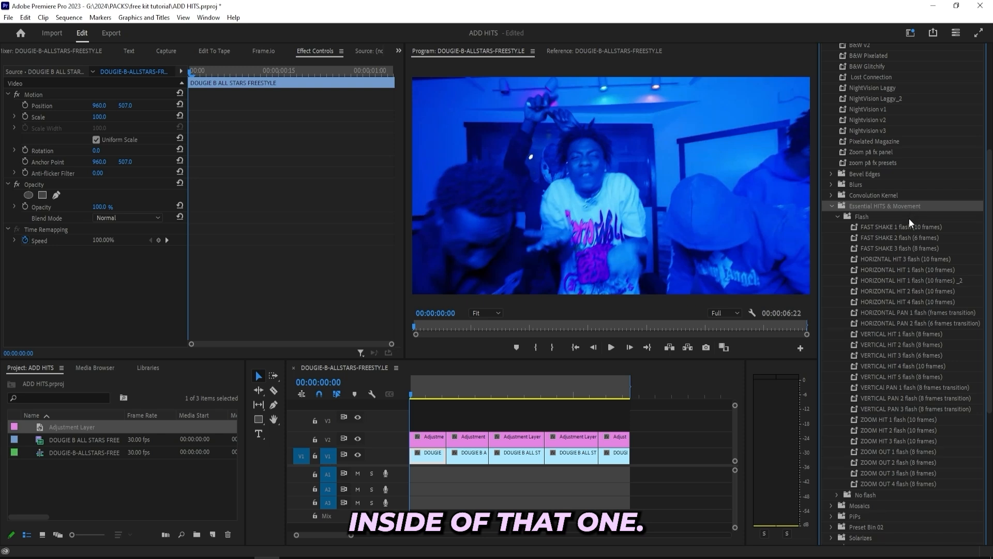
left_click(838, 217)
left_click(839, 247)
scroll(853, 256, "down", 2)
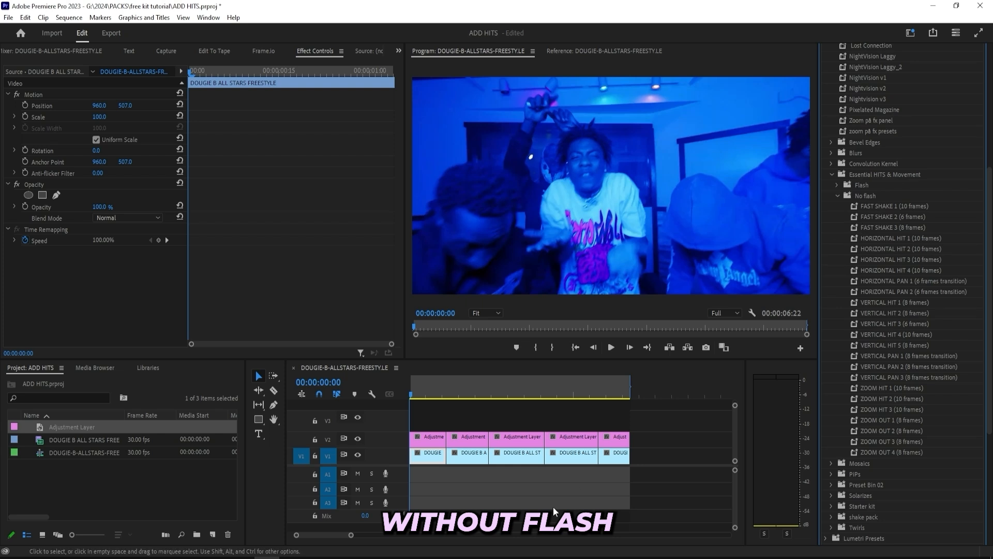
left_click(383, 407)
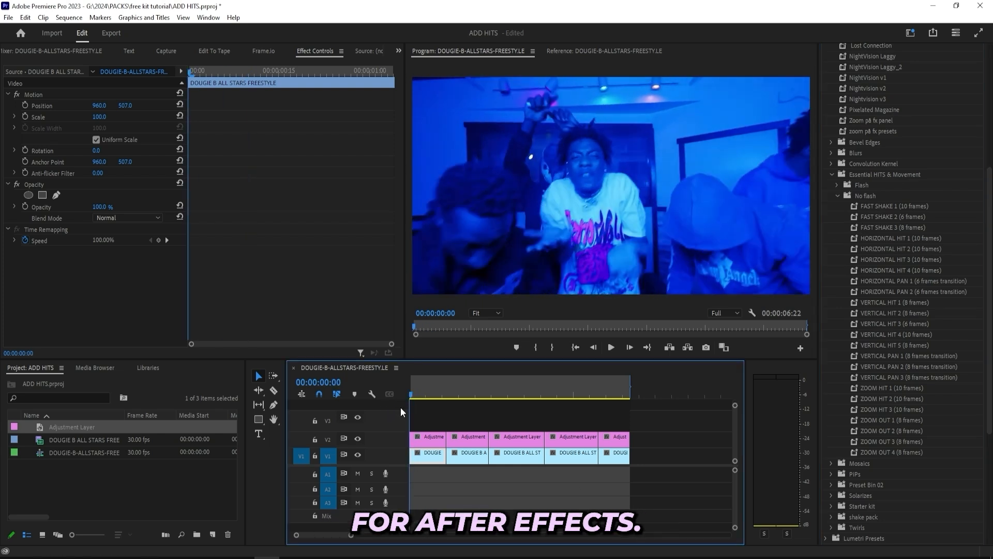
left_click(913, 204)
left_click(911, 216)
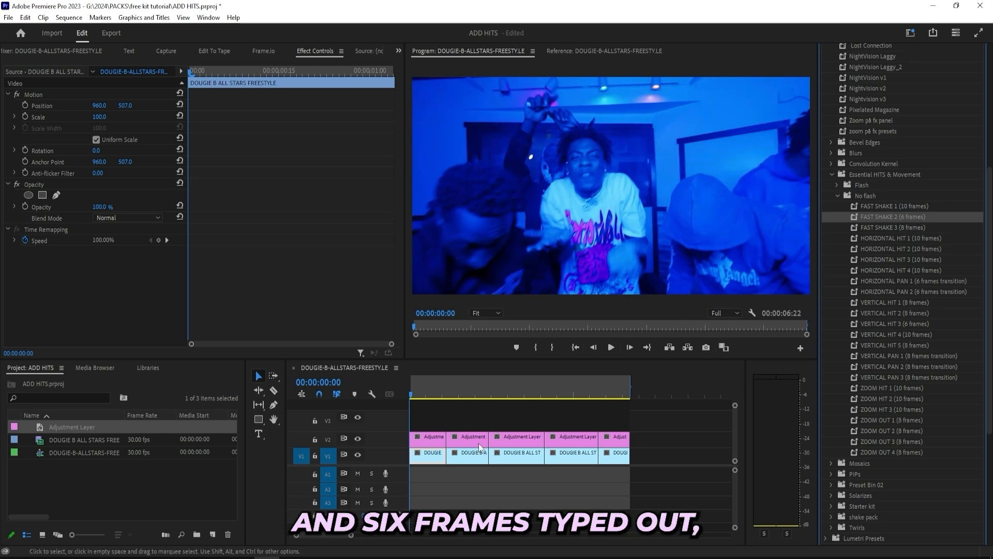
Shorten the first adjustment layer on V2 to eight frames by splitting it at 00:00:00:08 and deleting the remainder
left_click(346, 403)
key("backslash")
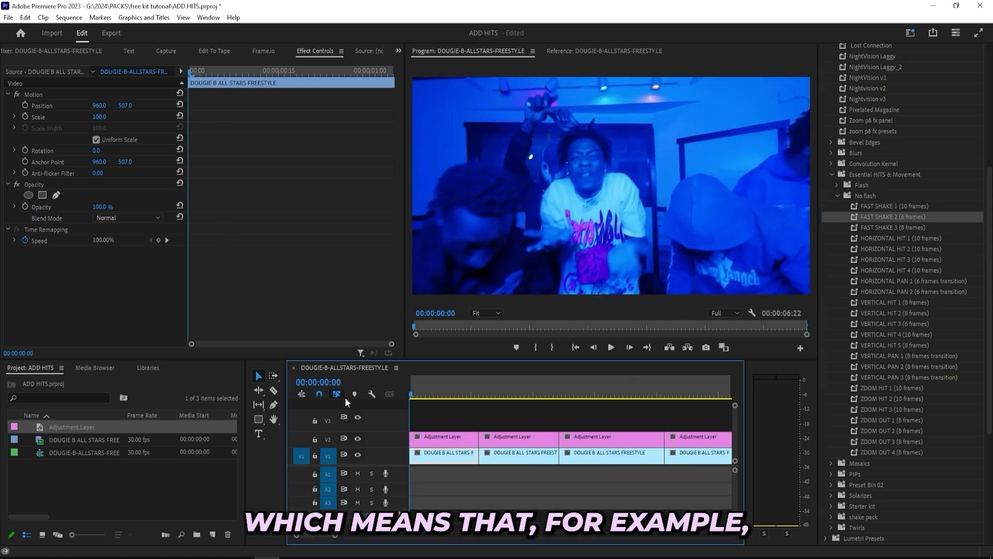
left_click(898, 443)
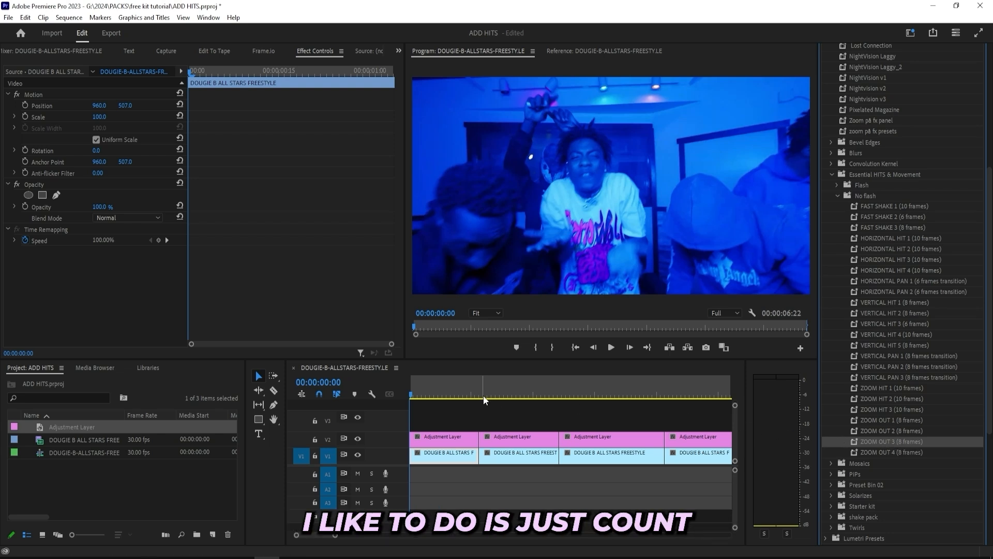
left_click_drag(408, 394, 426, 395)
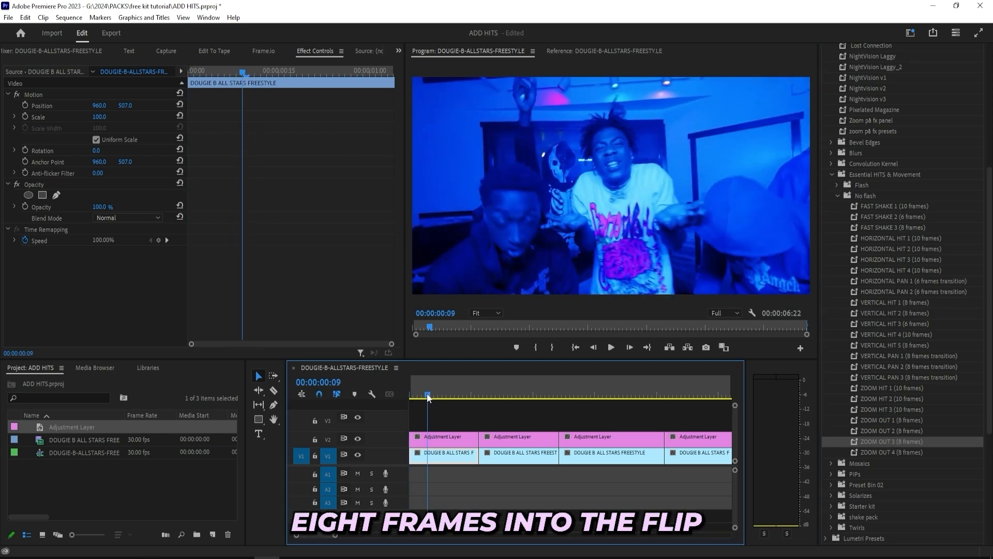
key("c")
left_click(426, 436)
key("v")
left_click(443, 438)
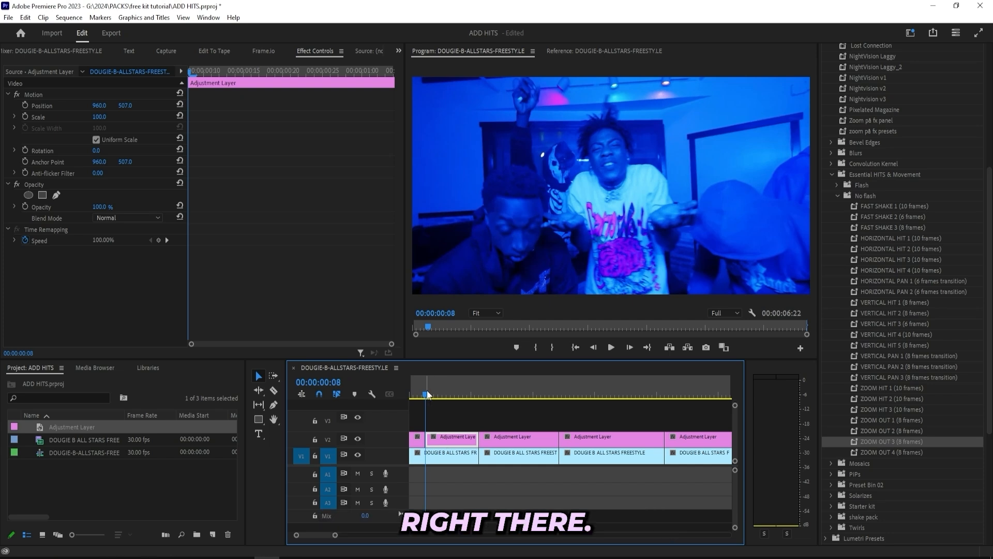
key("Delete")
left_click(418, 439)
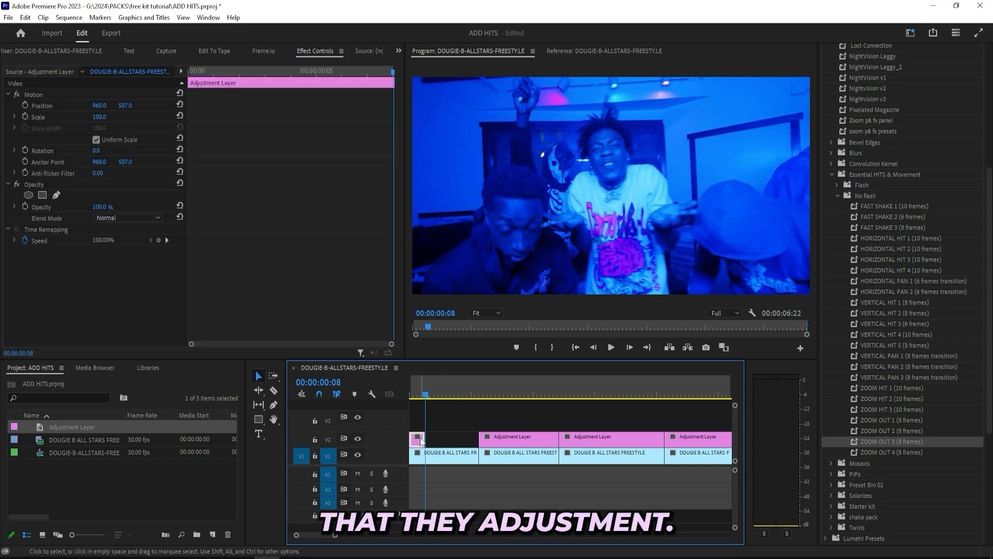
Apply the ZOOM OUT 3 (8 frames) preset without flash to the first adjustment layer and play it from the start
left_click_drag(428, 397, 399, 403)
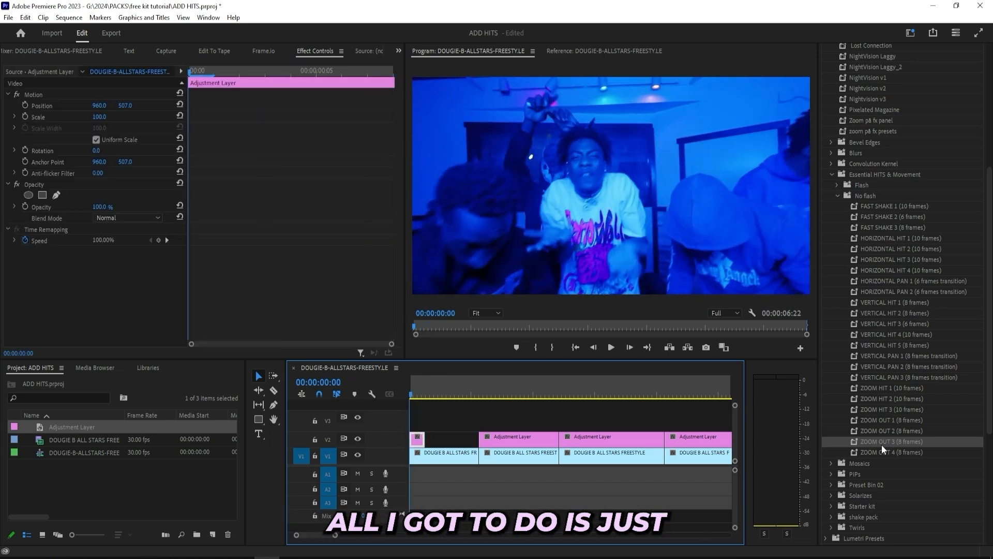
left_click_drag(884, 449, 616, 451)
left_click_drag(420, 440, 419, 440)
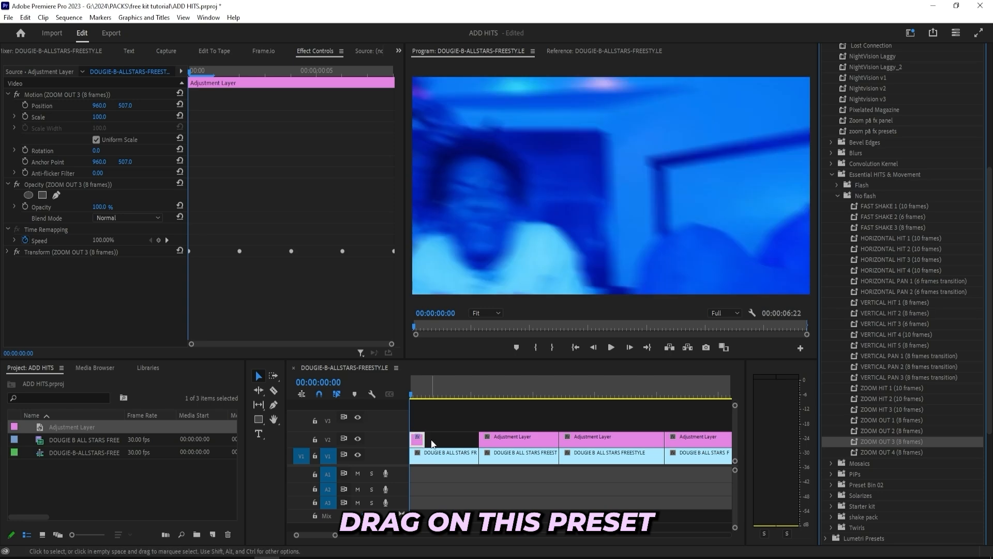
key("space")
left_click_drag(423, 389, 403, 392)
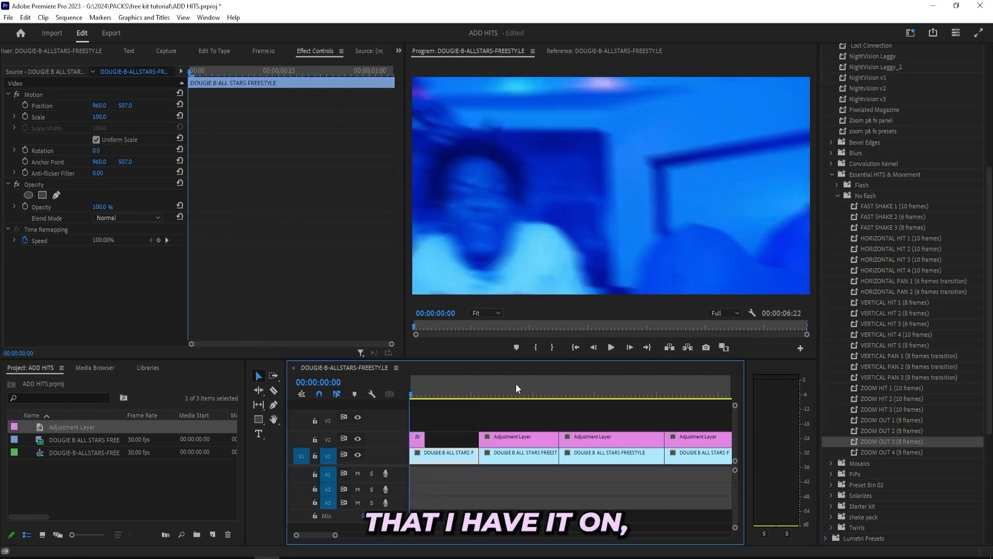
Apply the ZOOM OUT 1 flash (8 frames) preset to the first adjustment layer and play it back
scroll(890, 277, "up", 2)
left_click(838, 234)
scroll(875, 240, "down", 2)
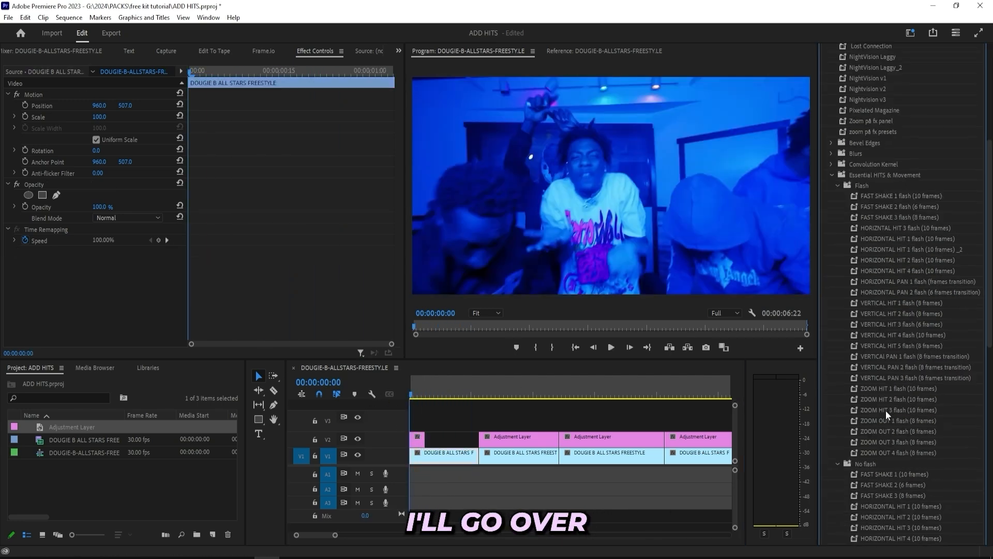
left_click_drag(489, 444, 418, 441)
key("space")
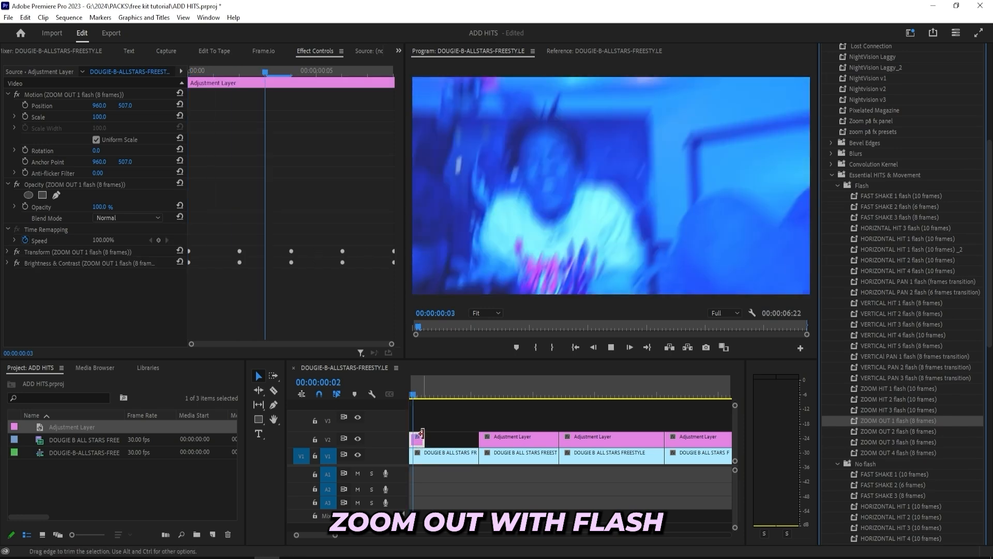
Duplicate the eight-frame adjustment layer on V2 and place the copy so it ends at the first clip's cut
left_click(418, 440)
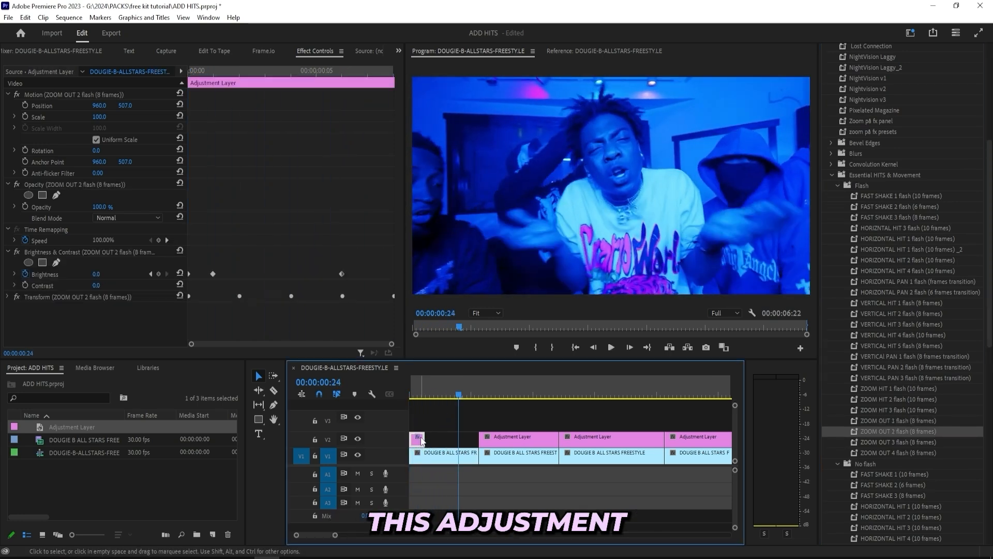
key("ctrl+c")
key("ctrl+v")
left_click_drag(467, 440, 472, 441)
left_click_drag(473, 395, 466, 395)
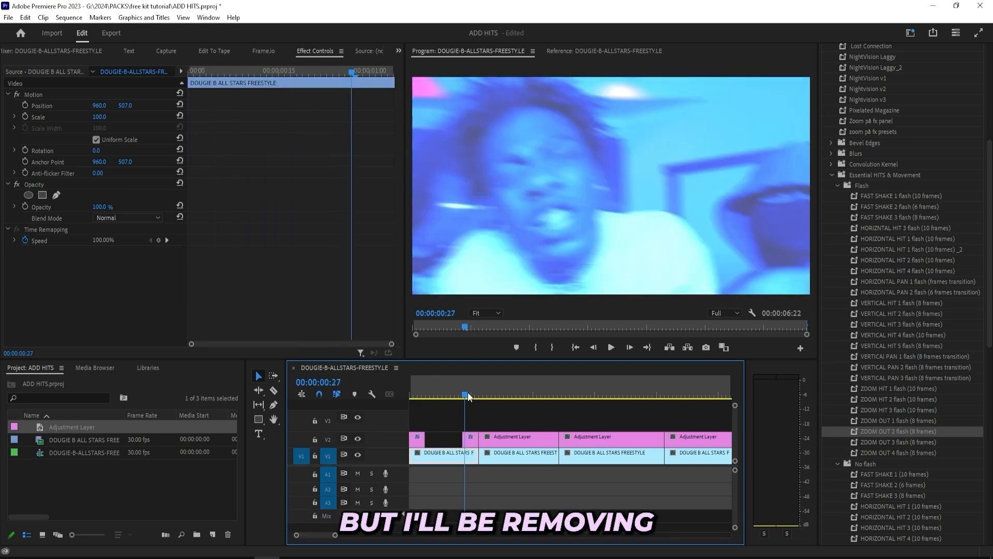
Remove the Transform and Brightness & Contrast effects from the duplicated adjustment layer
left_click(471, 439)
left_click(58, 296)
key("Delete")
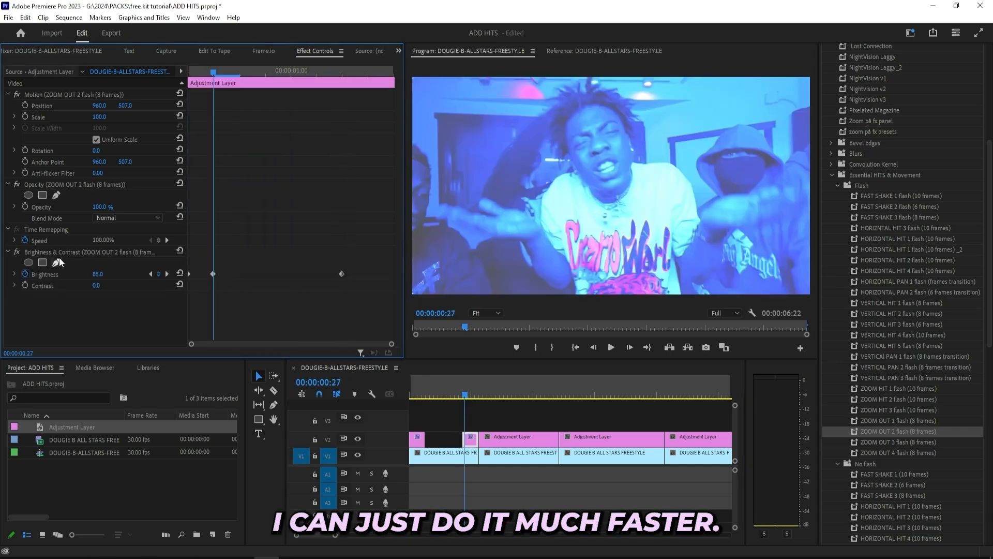
left_click(63, 252)
key("Delete")
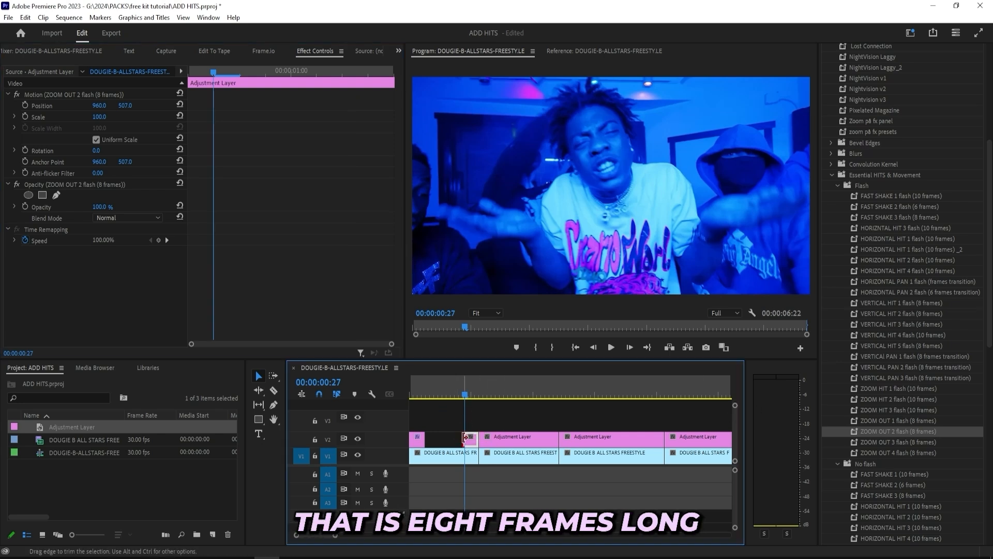
Extend the duplicated layer's start by about two frames, apply the ZOOM HIT 2 flash (10 frames) preset, and play back the hit
left_click_drag(466, 440, 461, 440)
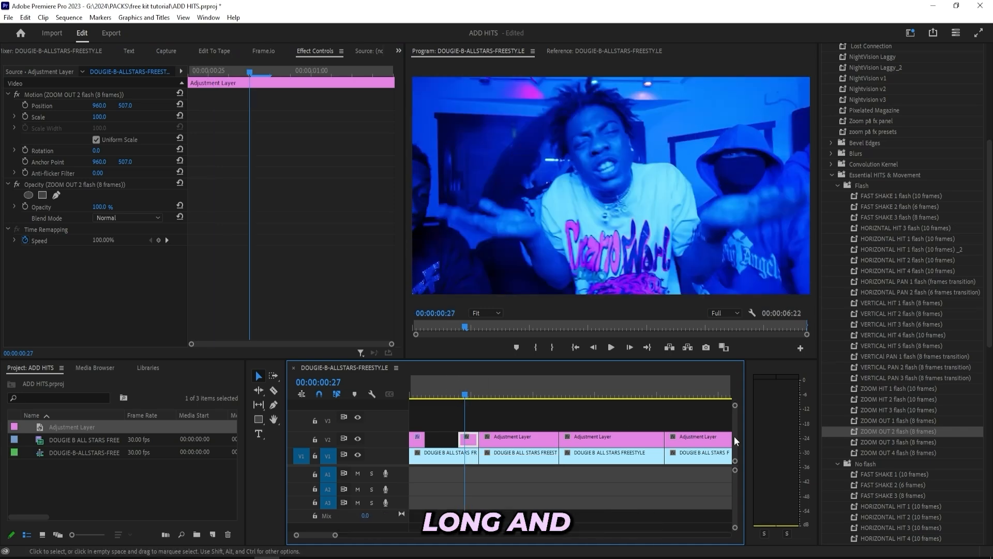
left_click_drag(899, 398, 679, 419)
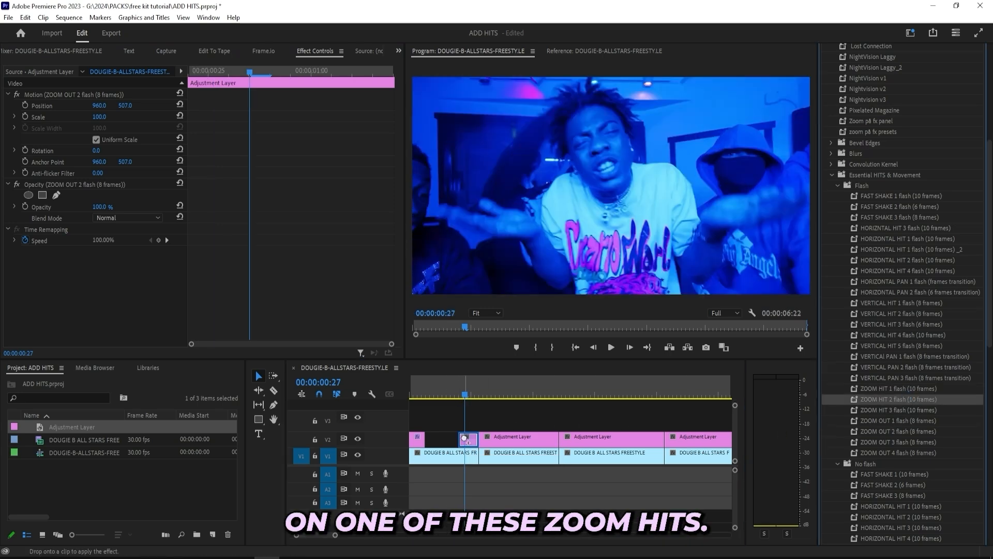
left_click_drag(465, 439, 466, 438)
left_click_drag(459, 384, 435, 393)
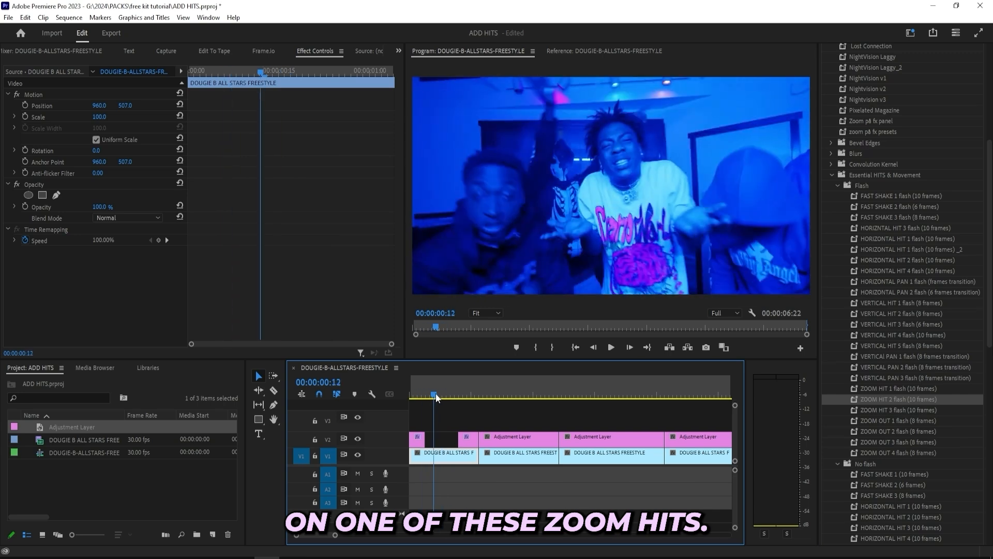
key("space")
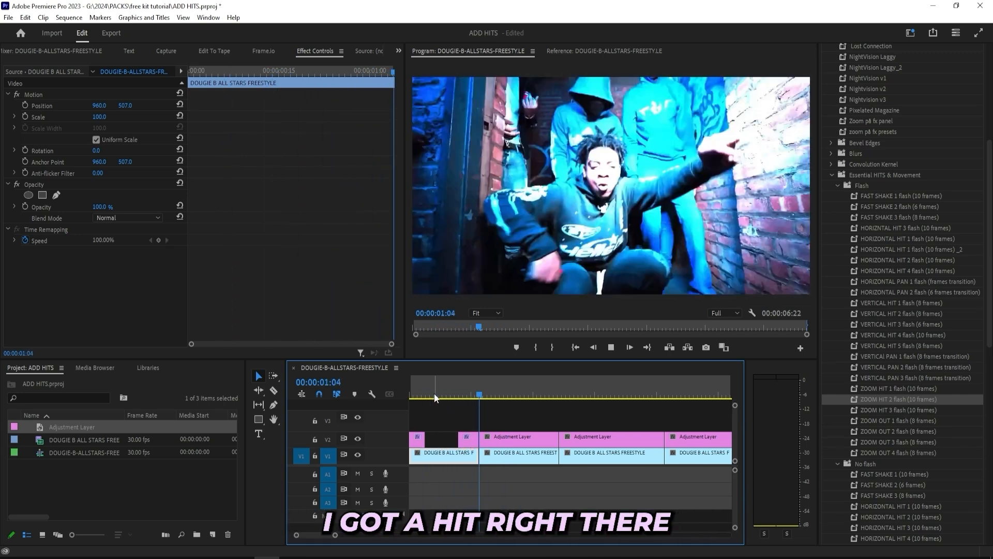
key("space")
key("space")
Trim the second clip's adjustment layer start forward, move the eight-frame zoom-out layer to that clip's start, and play back the hit into zoom-out
left_click(483, 436)
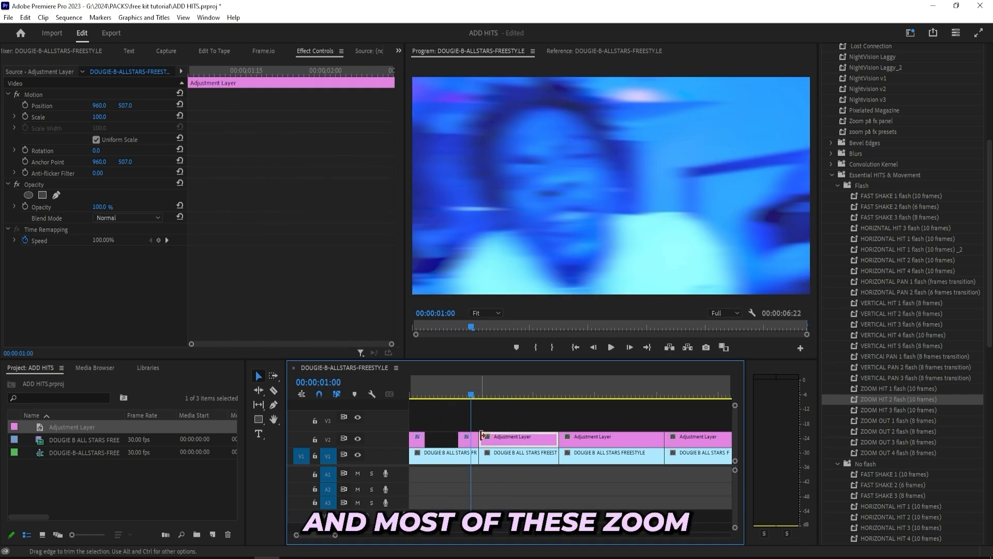
left_click(481, 436)
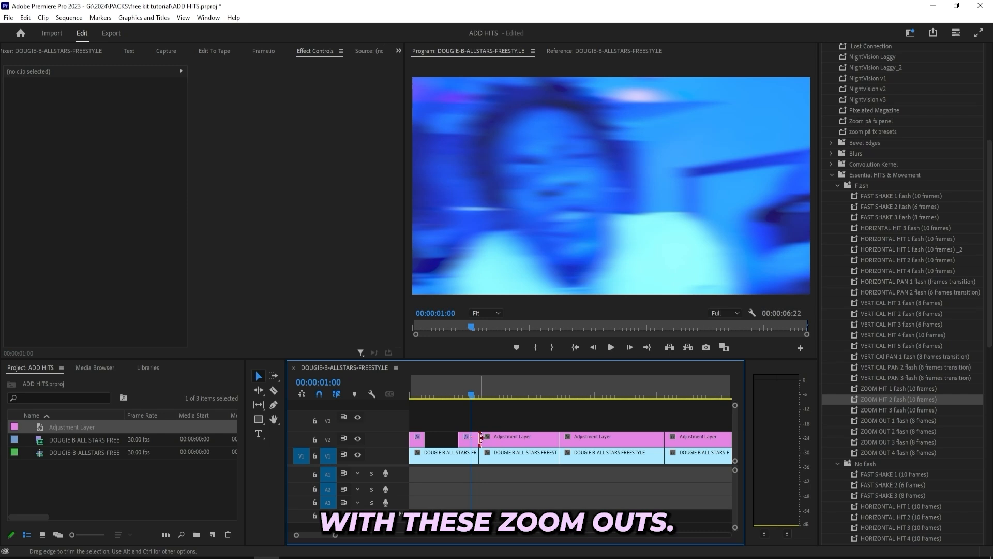
mouse_move(481, 439)
left_mouse_down()
mouse_move(518, 439)
mouse_move(481, 444)
mouse_move(492, 443)
left_mouse_up()
left_click_drag(483, 394, 454, 394)
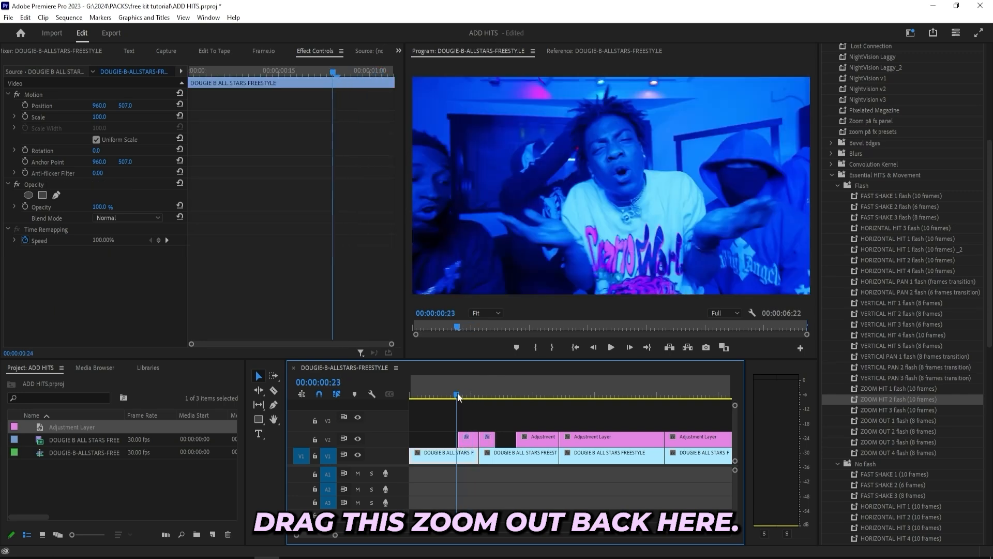
key("space")
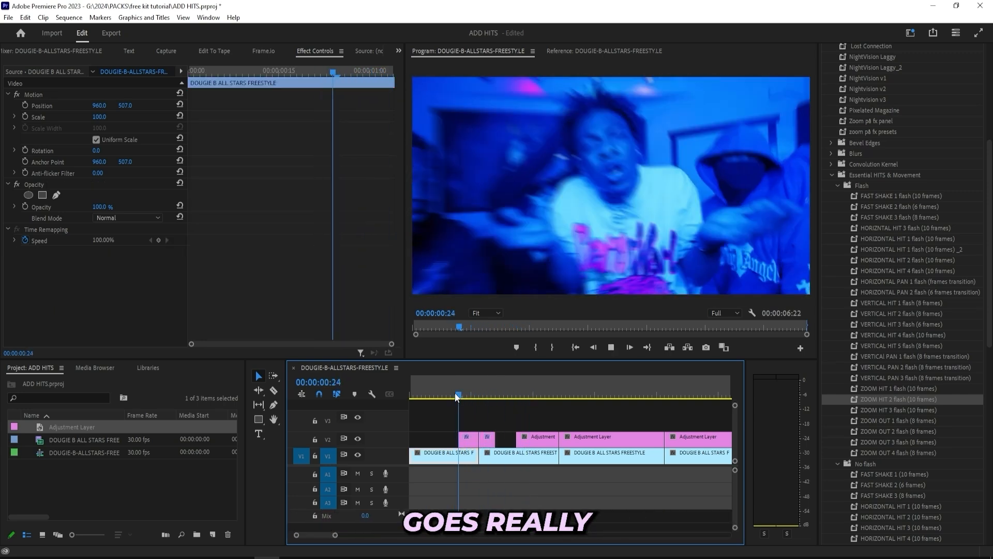
left_click(414, 389)
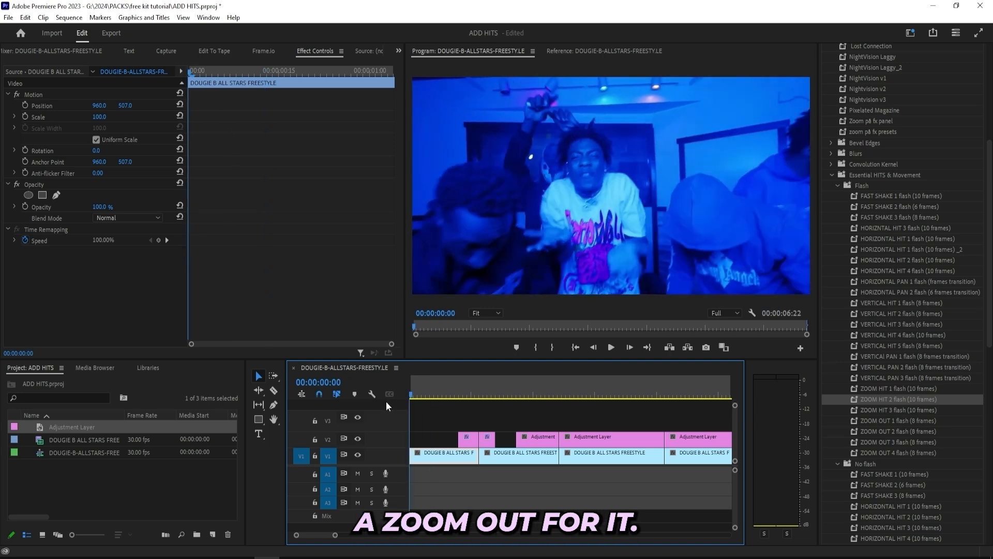
Duplicate the second clip's plain adjustment layer and place the copy on V2 at the start of the sequence
left_click(533, 439)
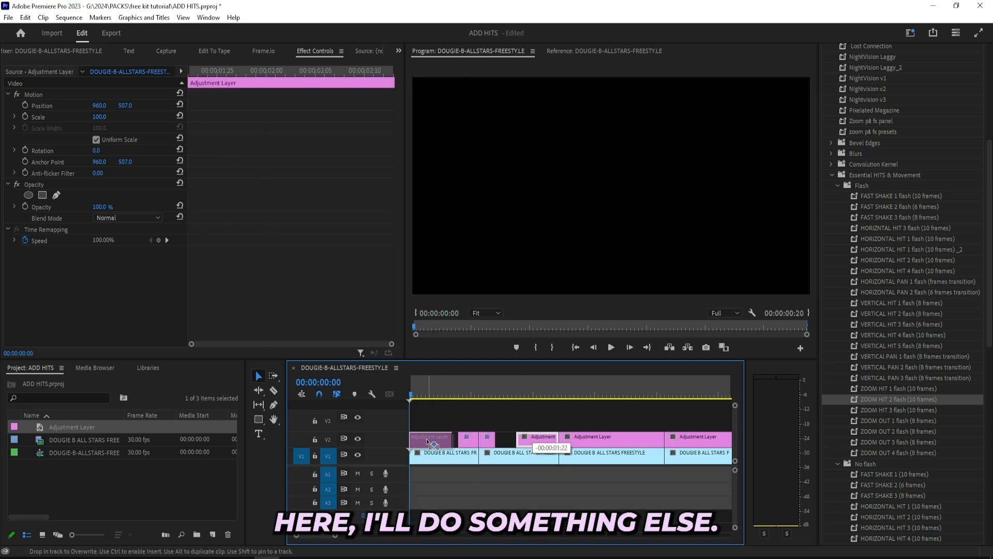
key("ctrl+v")
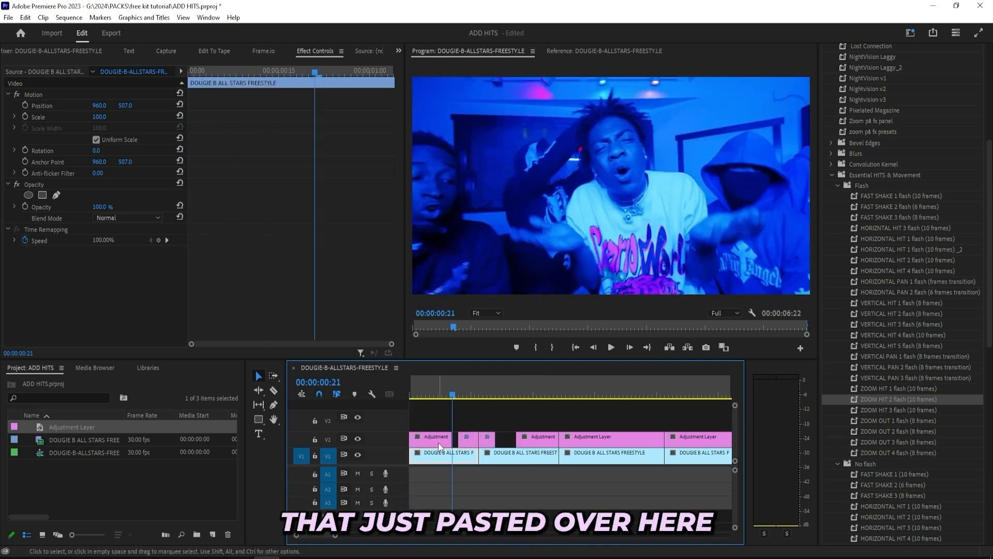
left_click_drag(452, 397, 403, 418)
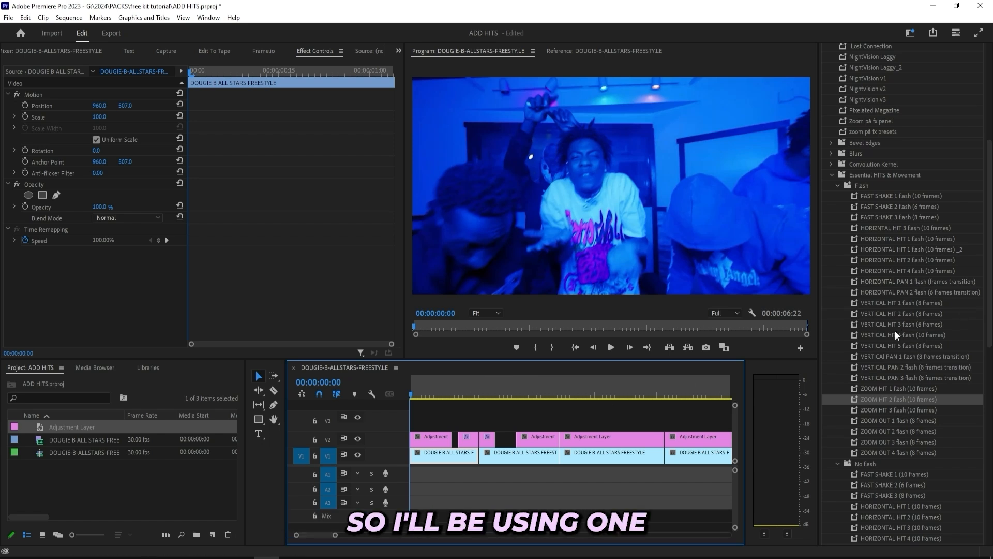
Cut the adjustment layer at the sequence start after ten frames and delete the remainder
mouse_move(413, 396)
left_mouse_down()
mouse_move(430, 391)
mouse_move(429, 405)
mouse_move(410, 395)
left_mouse_up()
key("c")
left_click(431, 441)
key("v")
left_click(438, 440)
key("Delete")
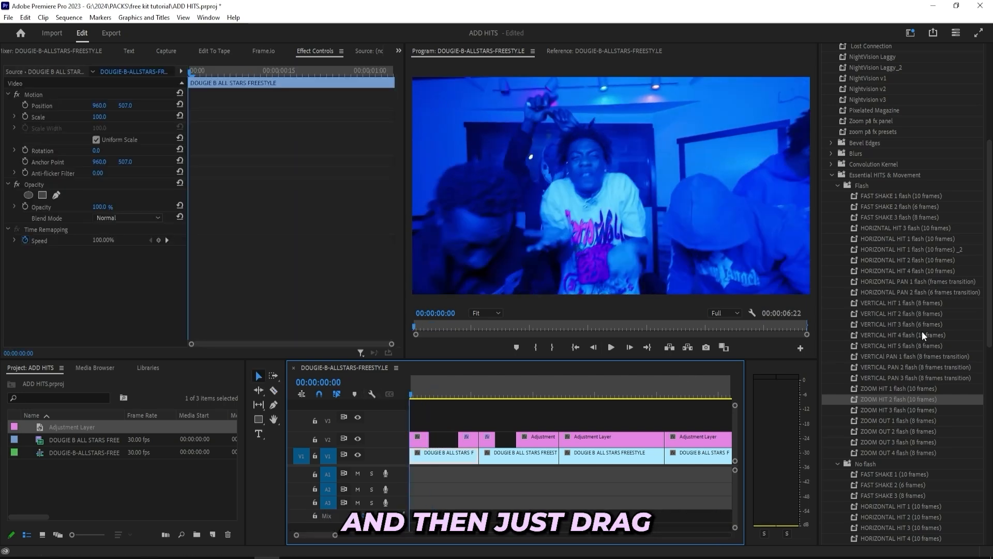
Apply the VERTICAL HIT 4 flash (10 frames) preset to the opening adjustment layer and play back the sequence
left_click_drag(933, 336, 632, 406)
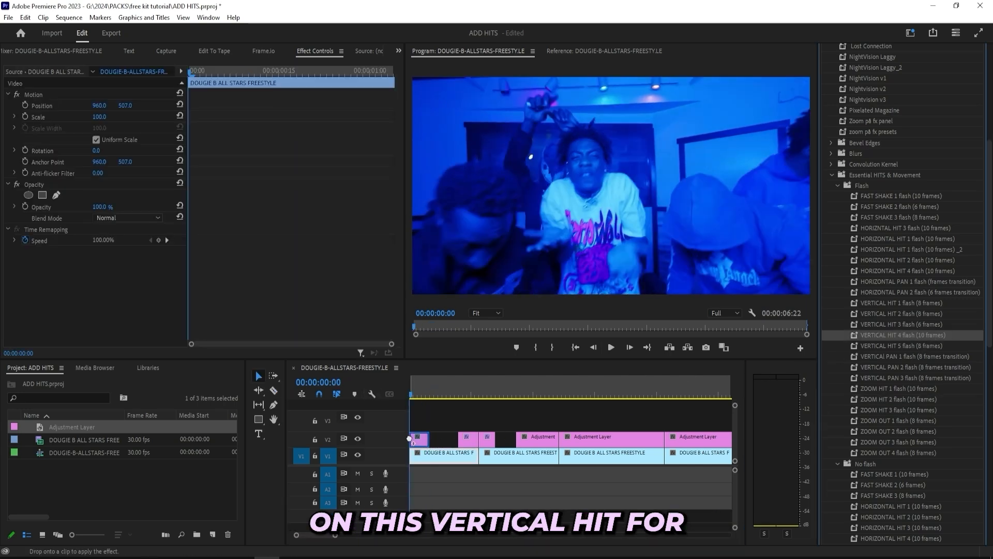
left_click_drag(409, 439, 412, 439)
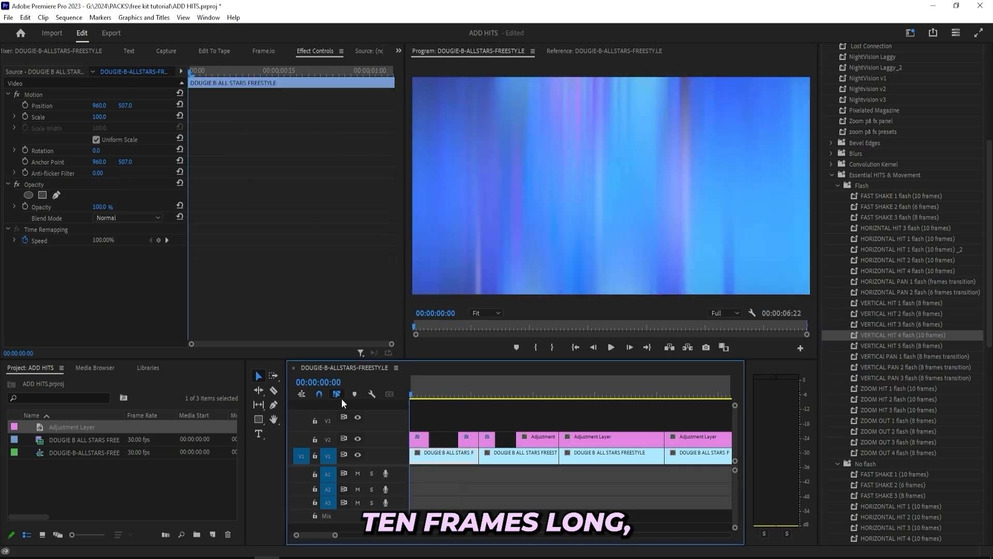
key("space")
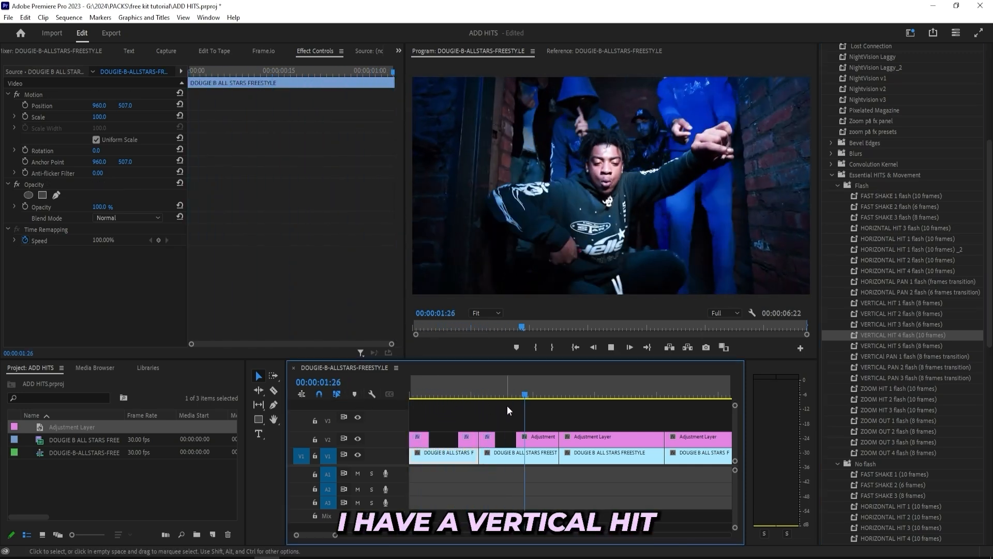
left_click(410, 406)
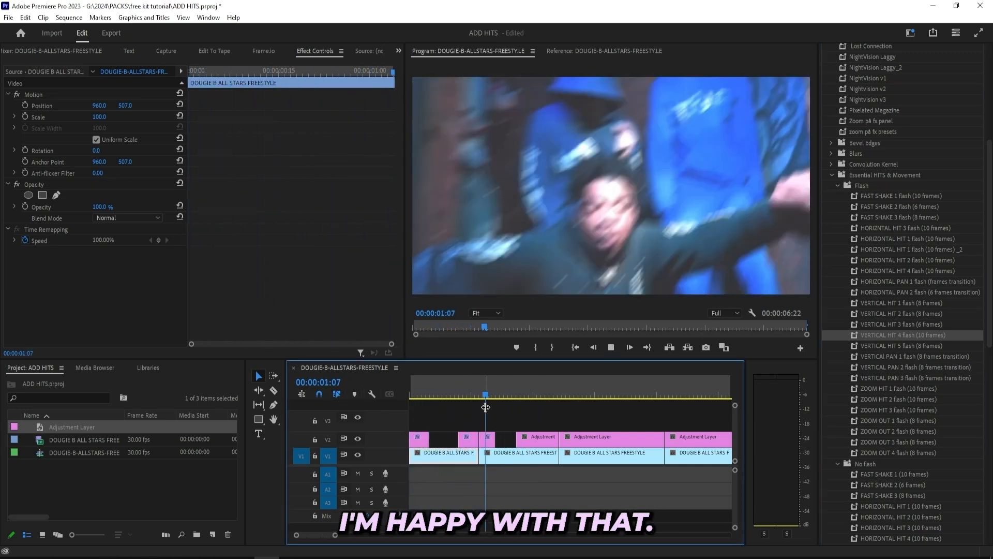
key("space")
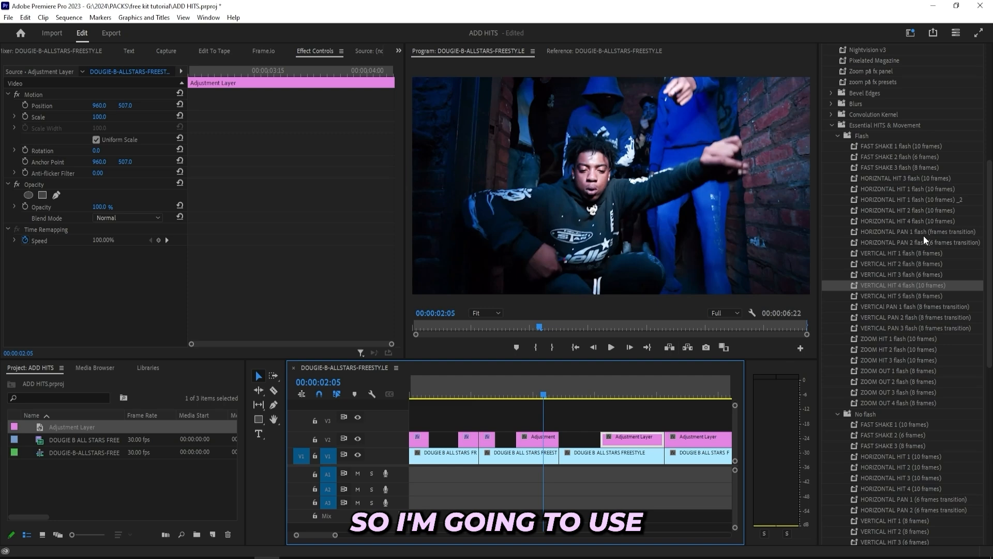
Rename the HORIZONTAL PAN 1 flash preset as HORIZONTAL PAN 1 flash (6 frames transition)
left_click(922, 234)
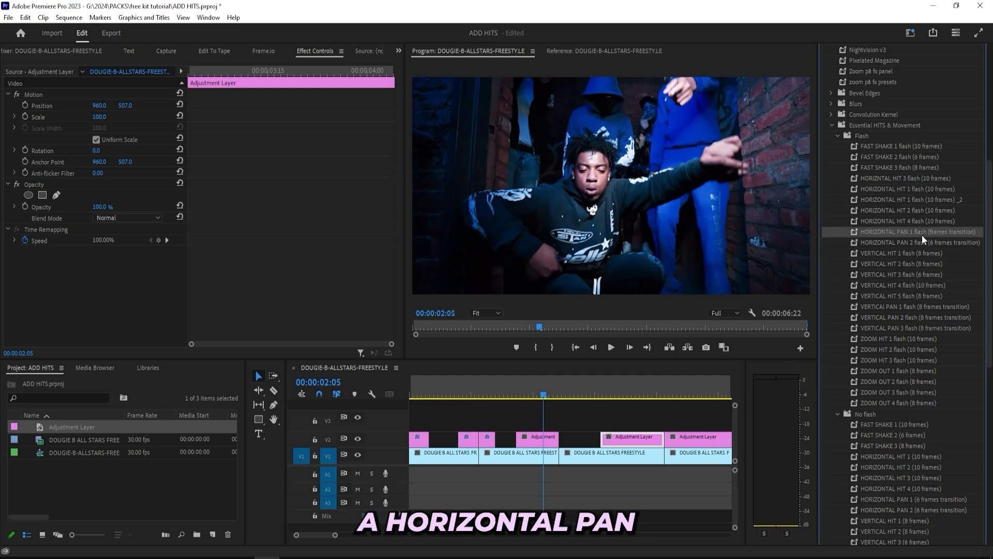
left_click(908, 234)
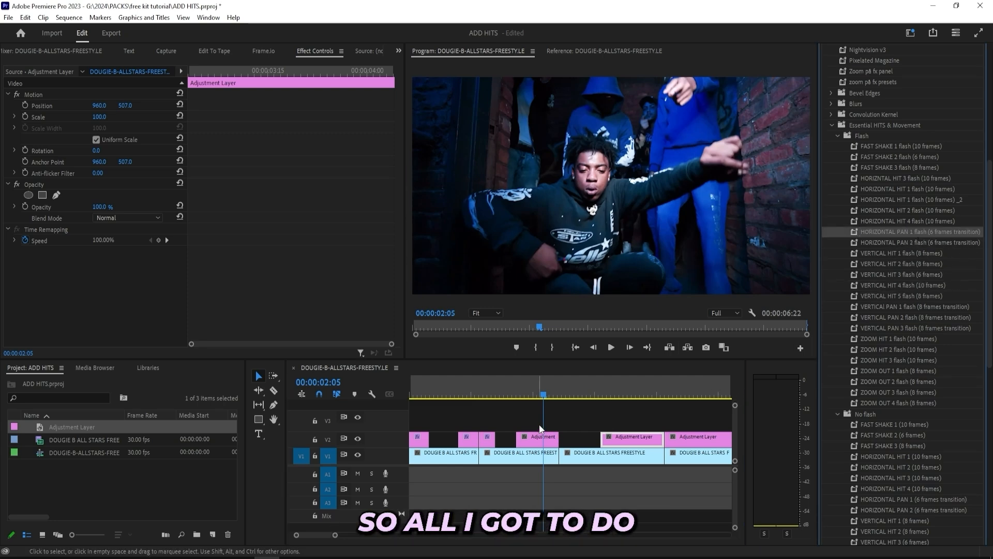
Cut the second clip's plain adjustment layer six frames after its start and delete the remainder
left_click_drag(540, 397, 521, 398)
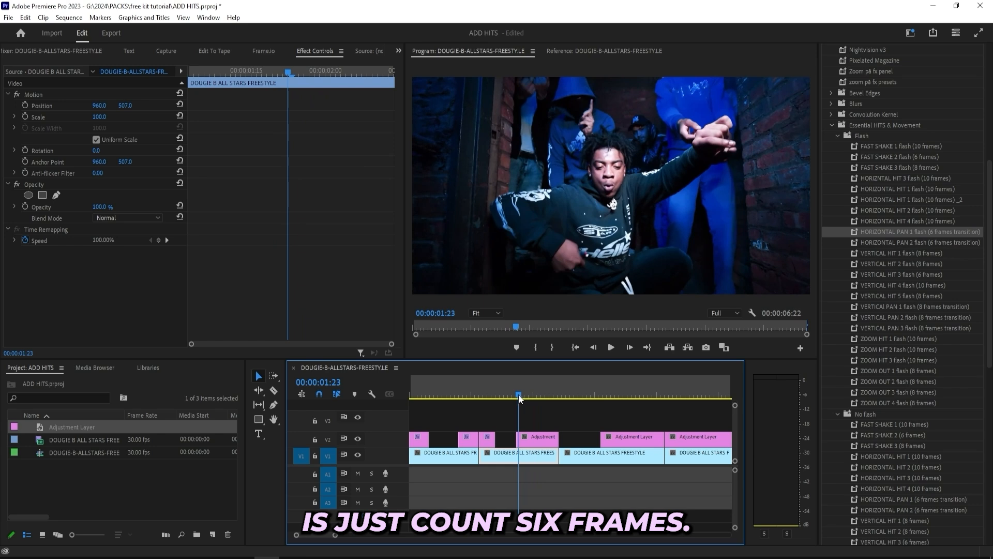
key("Left")
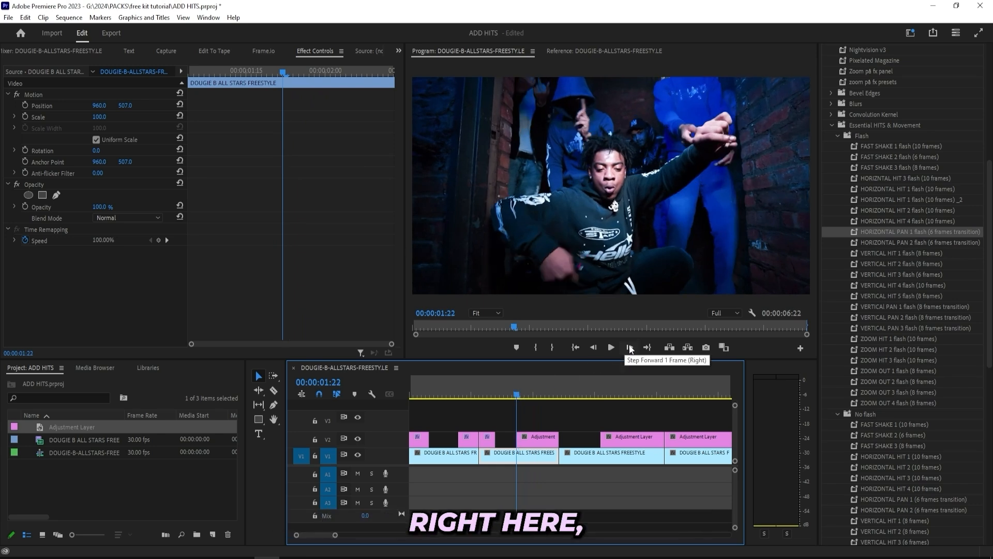
left_click(630, 347)
left_click(630, 347)
left_click(630, 348)
left_click(631, 348)
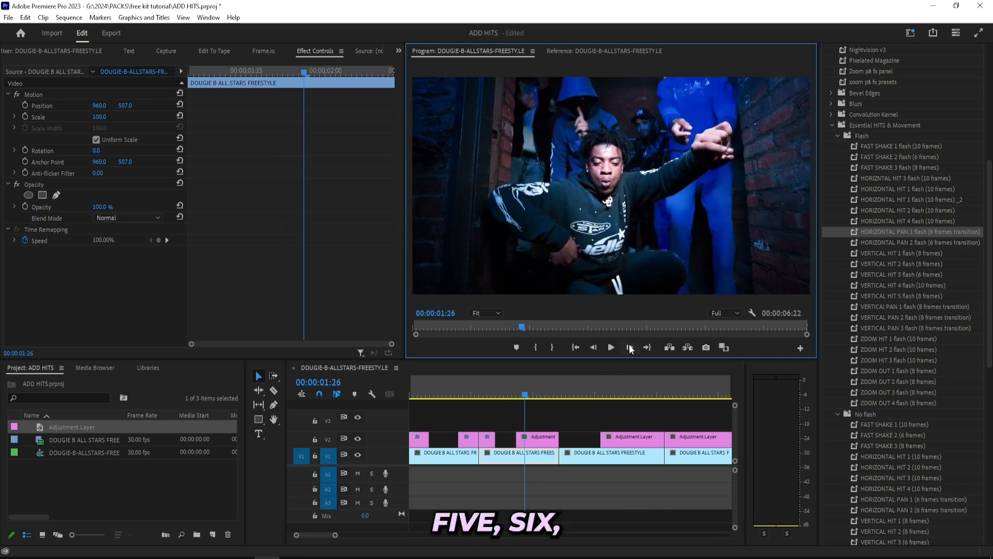
left_click(630, 348)
left_click(629, 348)
key("c")
left_click(529, 440)
key("v")
left_click(543, 440)
key("Delete")
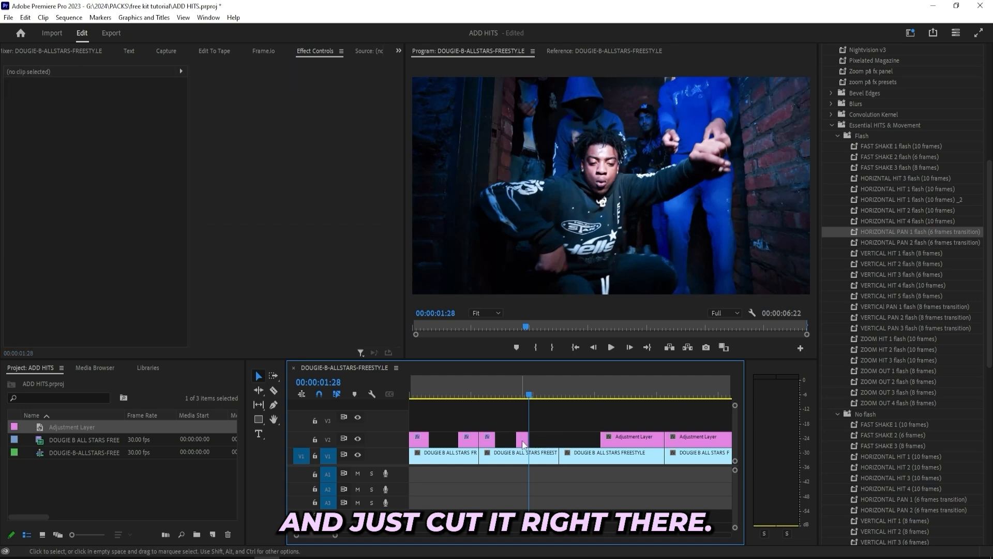
Center the six-frame layer on the cut between the second and third clips, apply HORIZONTAL PAN 1 flash (6 frames transition), and play it back
left_click_drag(523, 443, 567, 444)
scroll(557, 441, "up", 2)
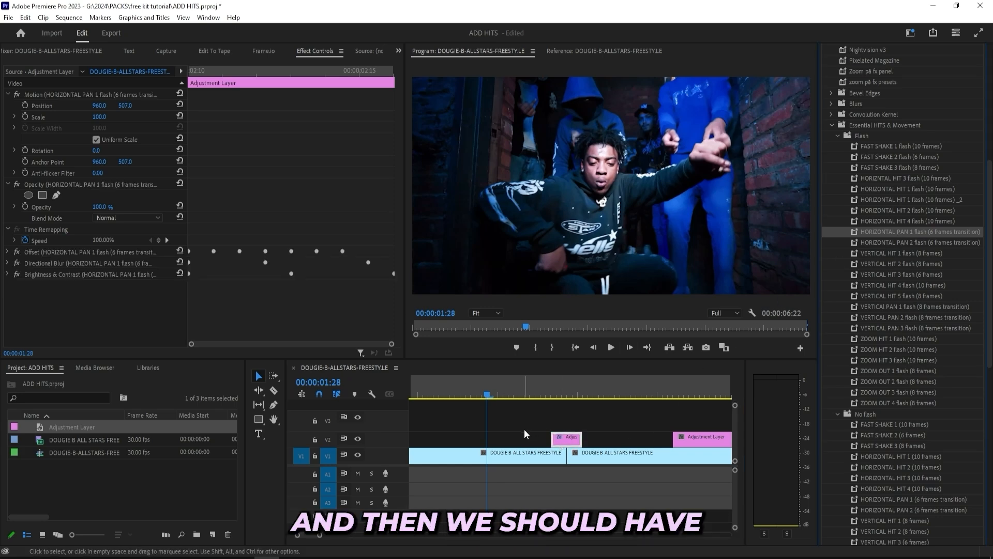
scroll(525, 429, "down", 2)
scroll(534, 429, "down", 1)
key("space")
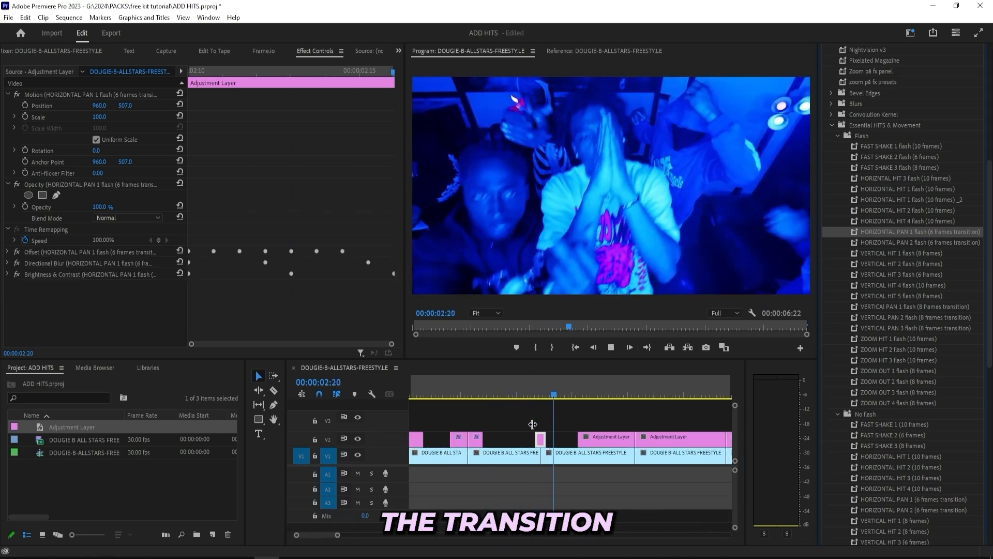
key("space")
left_click(503, 391)
key("space")
key("space")
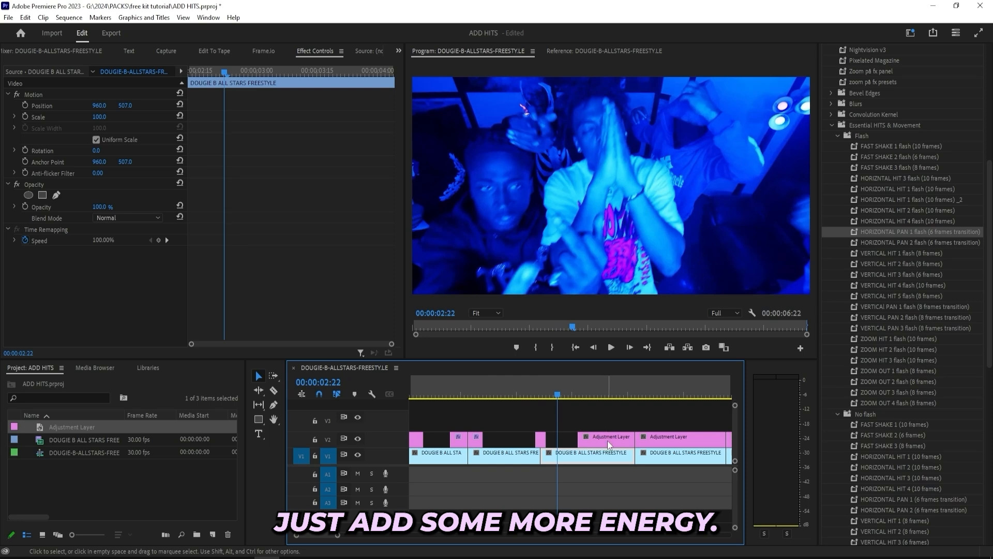
Move the horizontal pan layer up to V3 and extend the third clip's adjustment layer on V2 back to the clip's start
left_click(590, 438)
left_click_drag(581, 438, 540, 440)
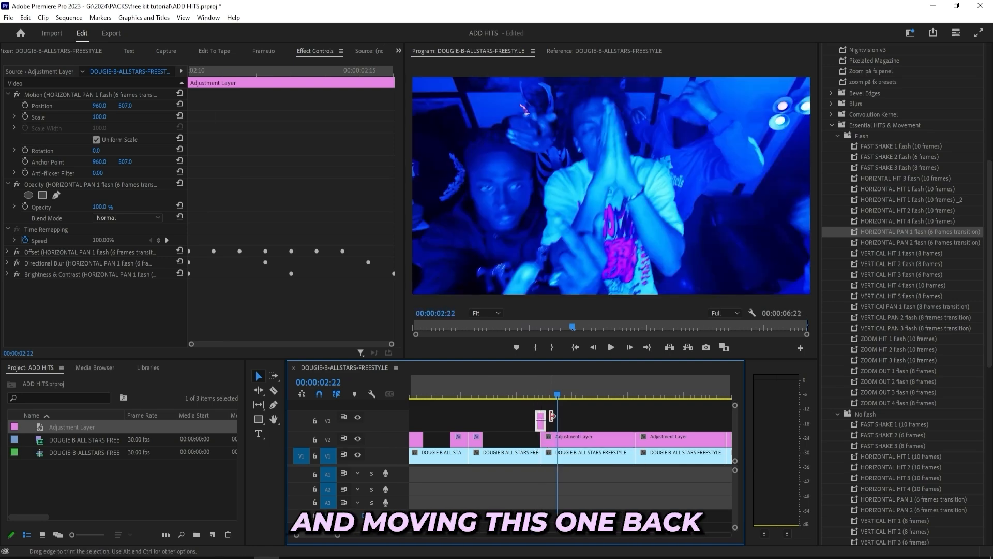
scroll(551, 416, "up", 3)
left_click_drag(573, 399, 533, 399)
left_click(530, 426)
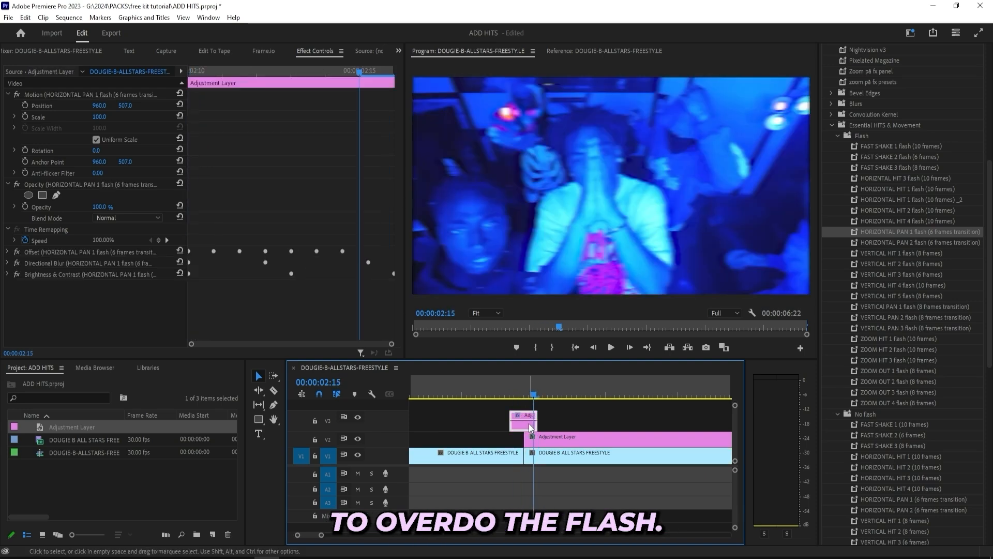
Cut the third clip's adjustment layer eight frames after the clip's start, keeping only that eight-frame segment
left_click(533, 440)
left_click_drag(535, 395, 525, 399)
left_click(630, 347)
left_click(630, 347)
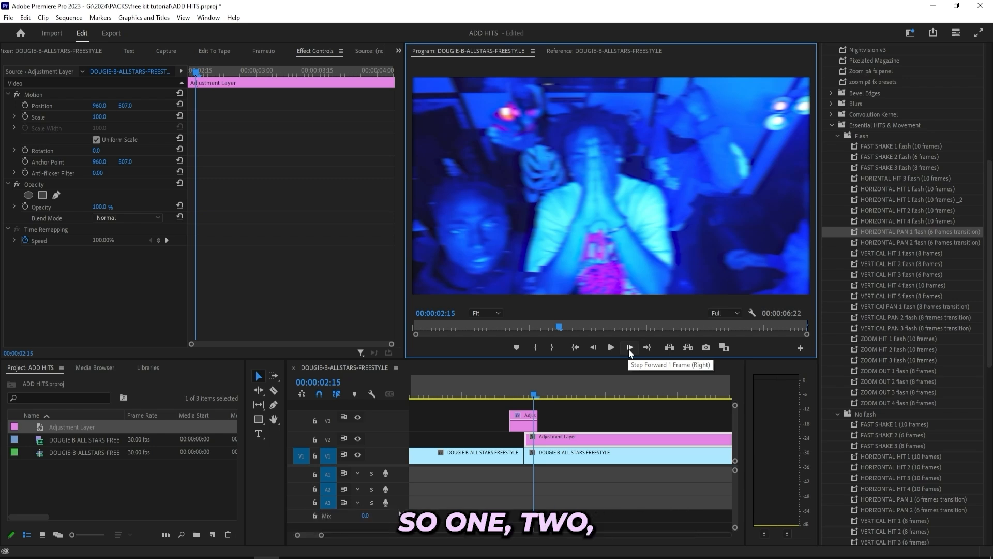
left_click(630, 347)
left_click(629, 347)
left_click(630, 347)
left_click(629, 348)
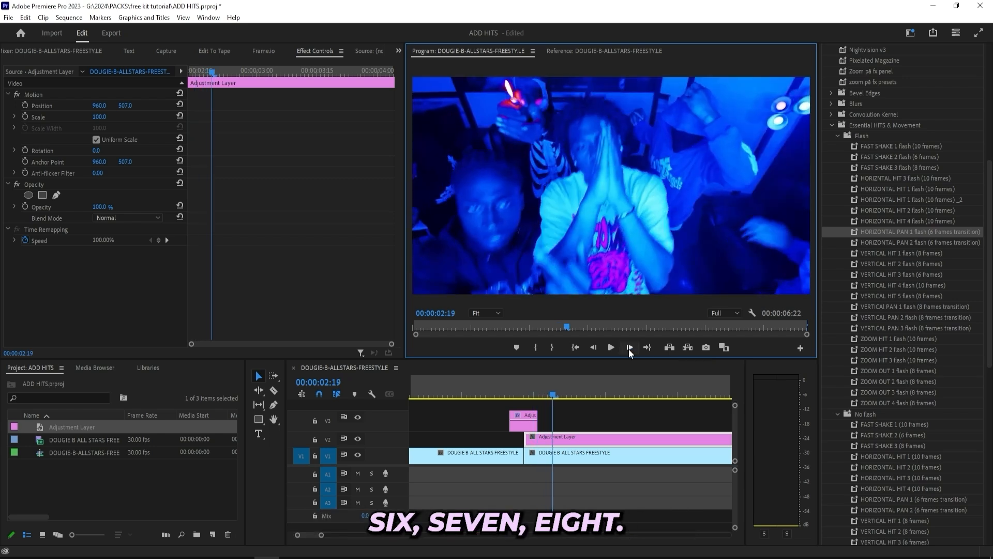
left_click(630, 347)
left_click(629, 347)
key("c")
left_click(563, 439)
key("v")
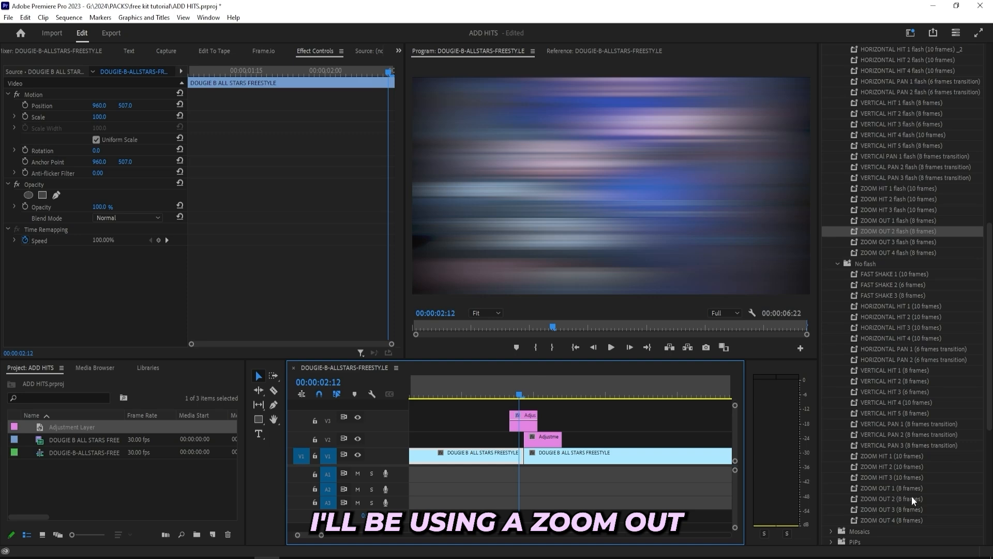
Apply the no-flash ZOOM OUT 2 (8 frames) preset to the third clip's eight-frame layer and play back the transition
left_click_drag(911, 498, 551, 440)
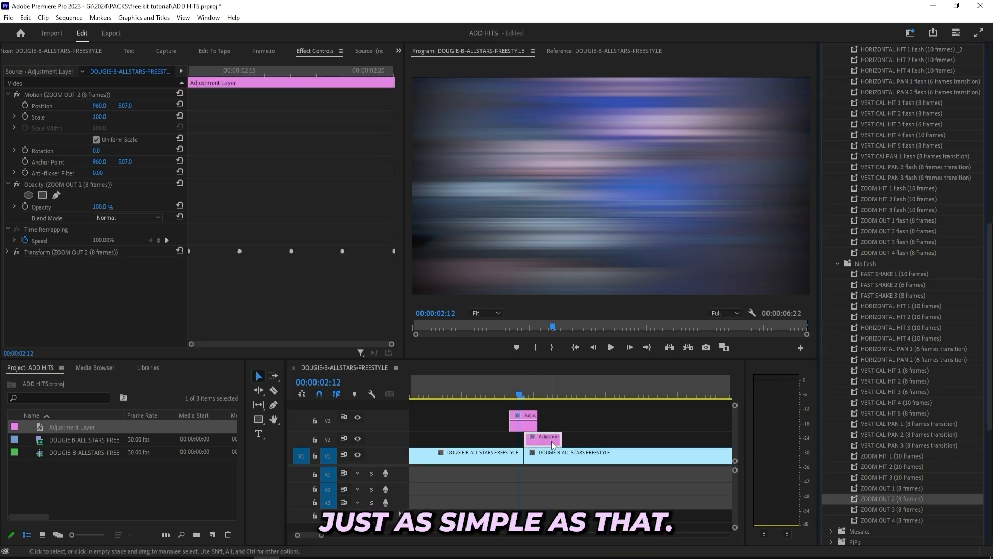
key("space")
left_click(485, 396)
key("space")
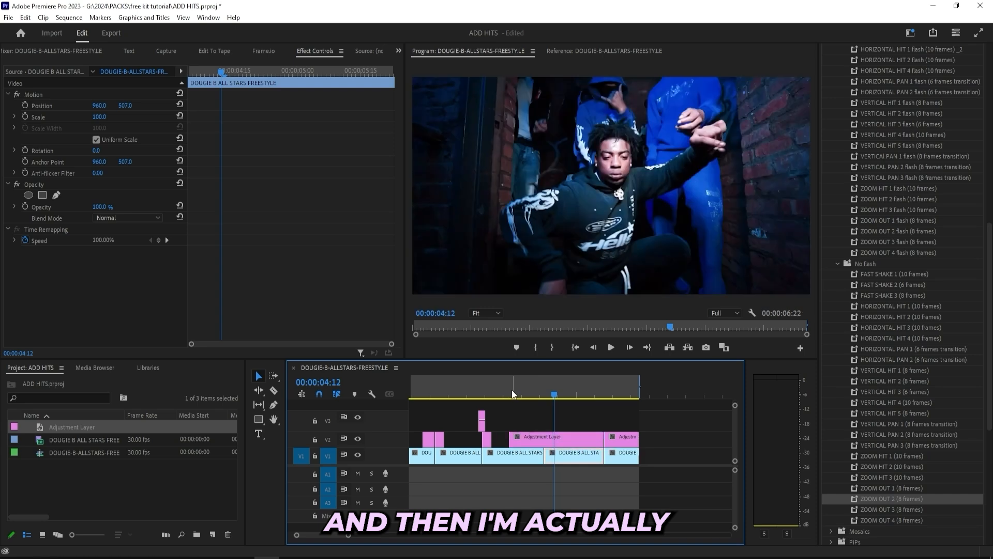
Cut an eight-frame segment from the start of the plain adjustment layer that begins midway through the third clip
left_click(514, 394)
left_click_drag(516, 393, 495, 396)
scroll(518, 431, "up", 2)
left_click(630, 347)
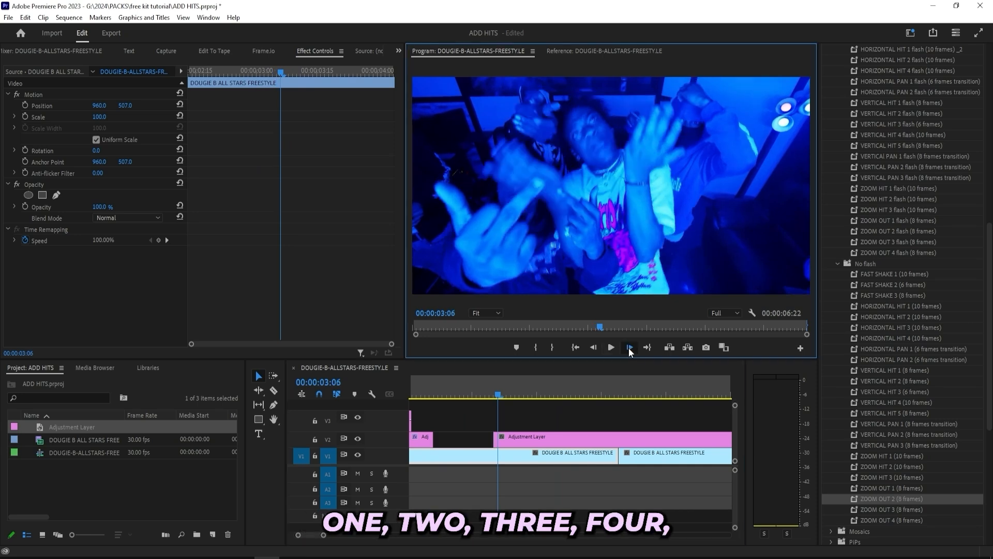
left_click(629, 347)
left_click(630, 347)
left_click(630, 347)
left_click(630, 347)
left_click(629, 347)
left_click(630, 348)
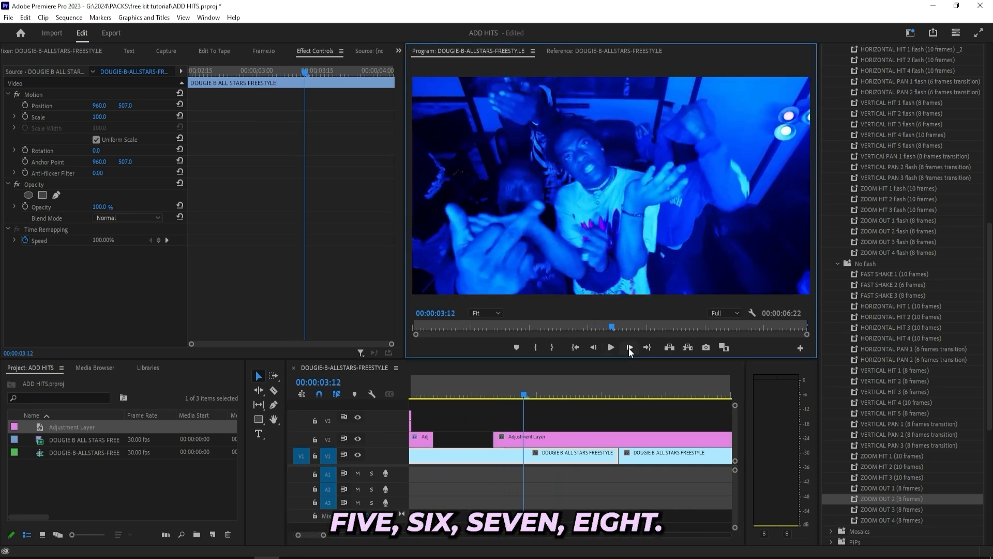
key("c")
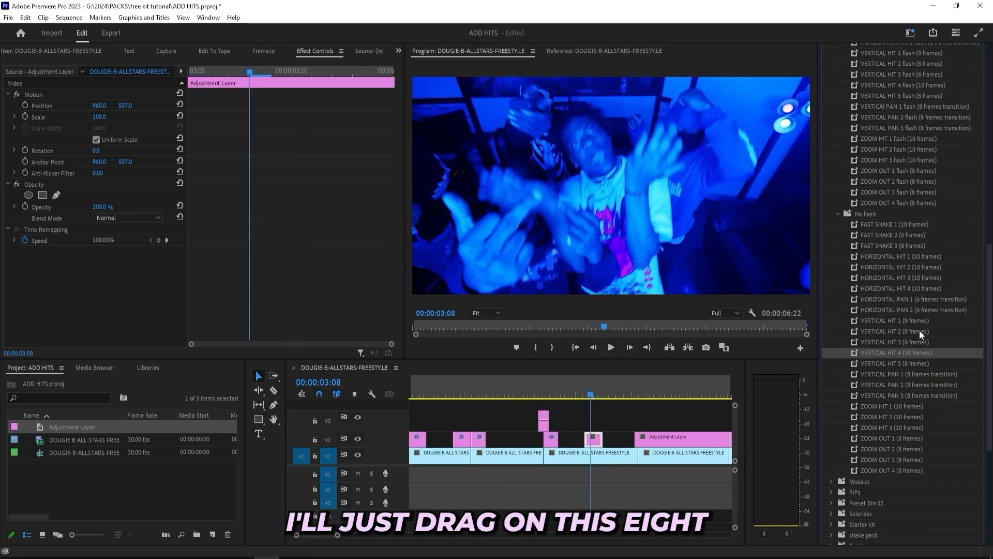
Apply the no-flash VERTICAL HIT 2 (8 frames) preset to the eight-frame layer midway through the third clip and play it back
left_click_drag(920, 332, 658, 443)
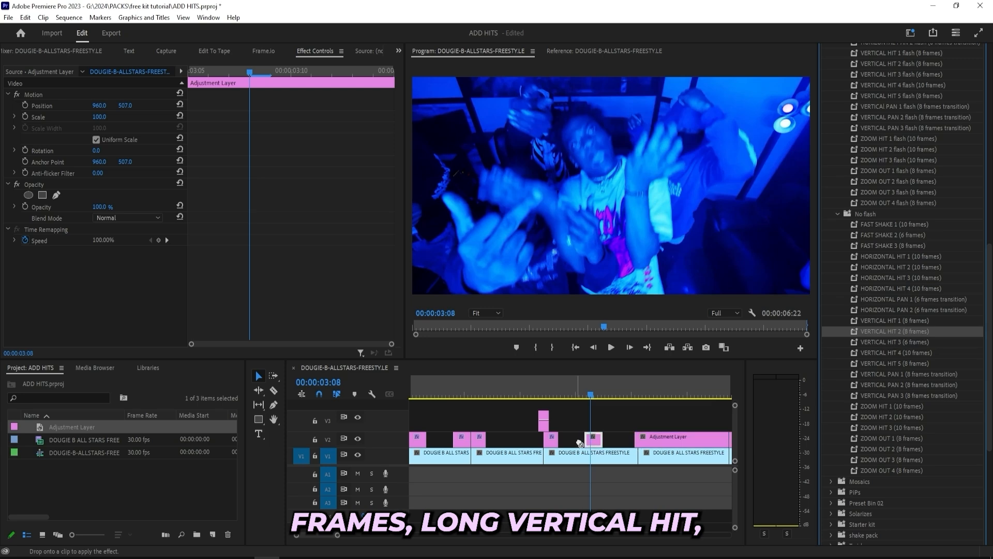
left_click_drag(579, 443, 594, 440)
left_click_drag(597, 385, 527, 396)
key("space")
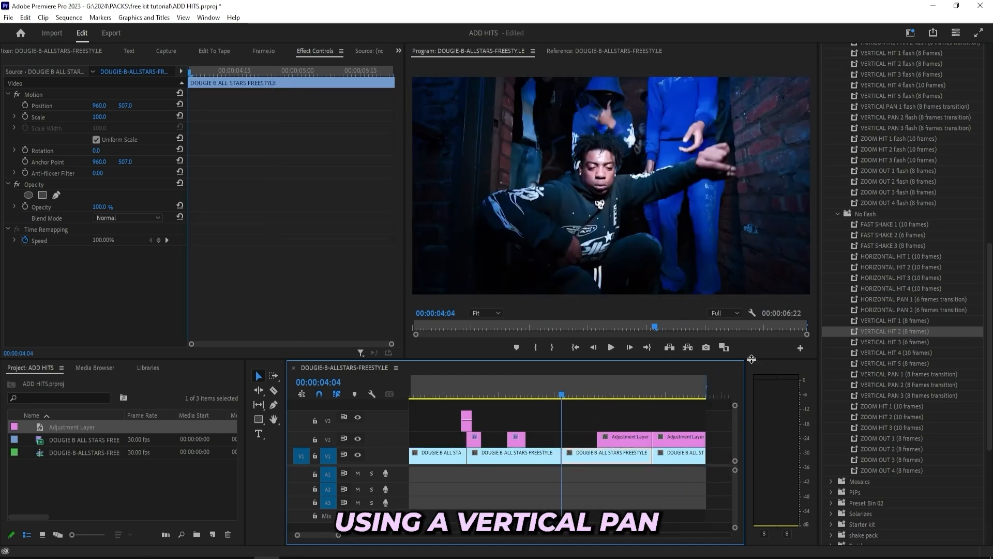
Copy the eight-frame vertical hit layer, centre the copy over the cut between the third and fourth clips and remove its VERTICAL HIT 2 effects
left_click(600, 436)
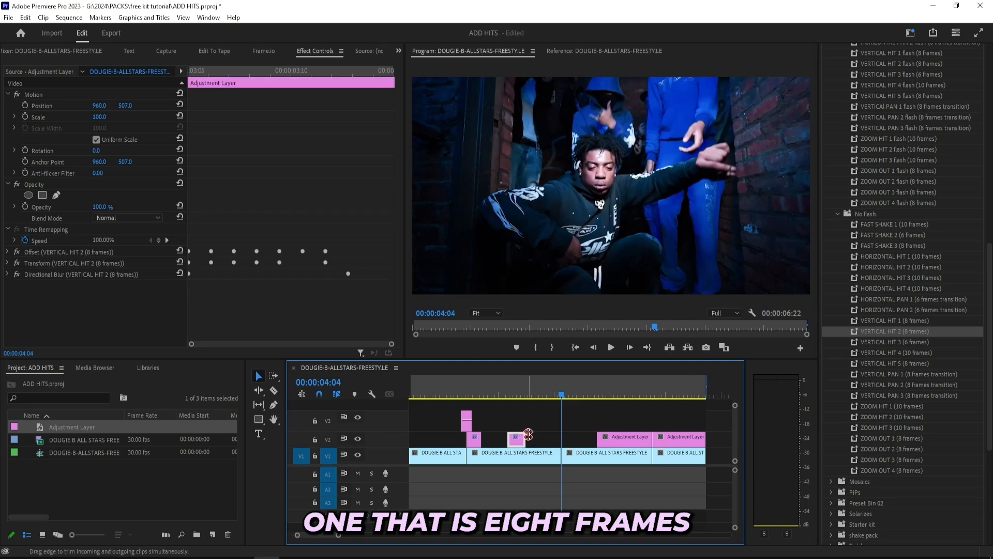
key("ctrl+v")
left_click_drag(571, 441, 560, 441)
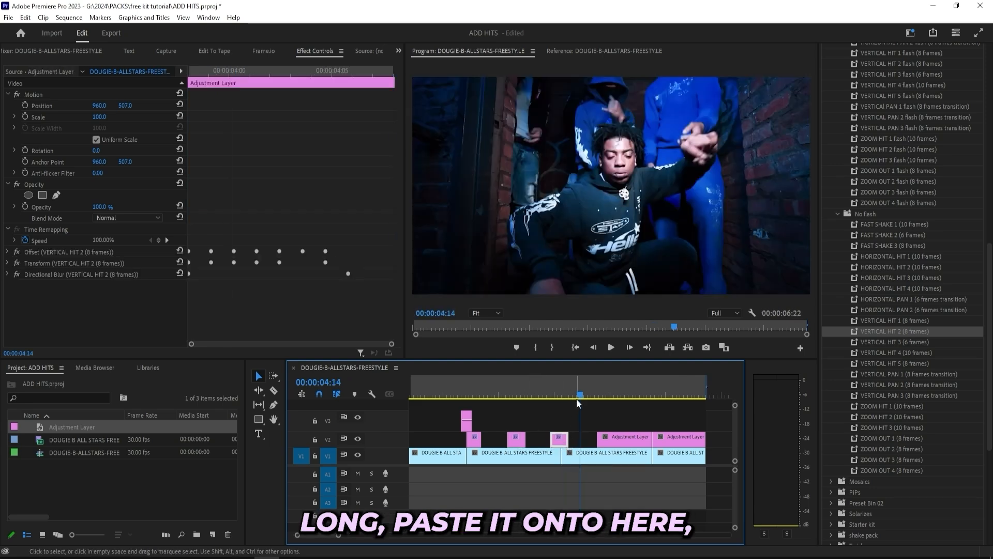
left_click_drag(576, 399, 561, 397)
left_click(559, 439)
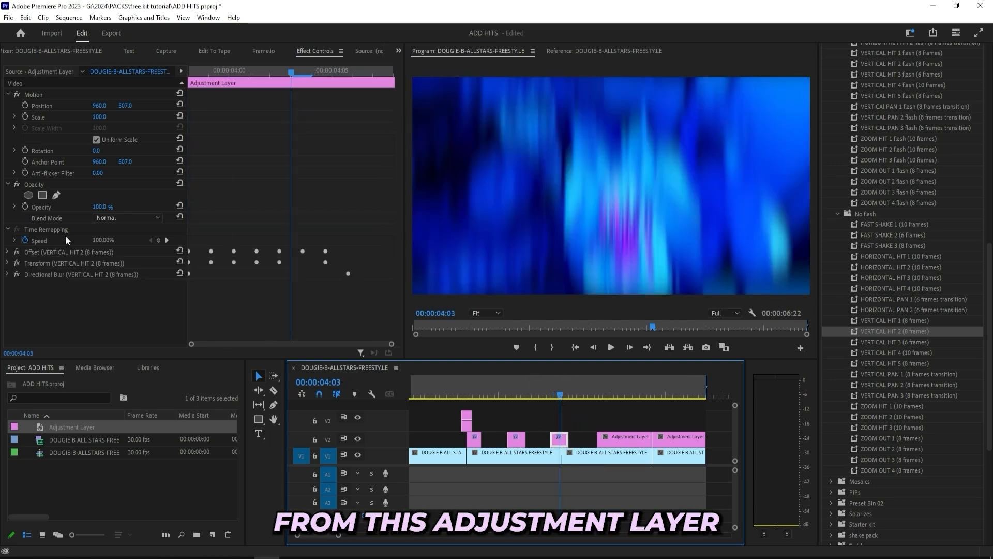
left_click(43, 251)
key("Delete")
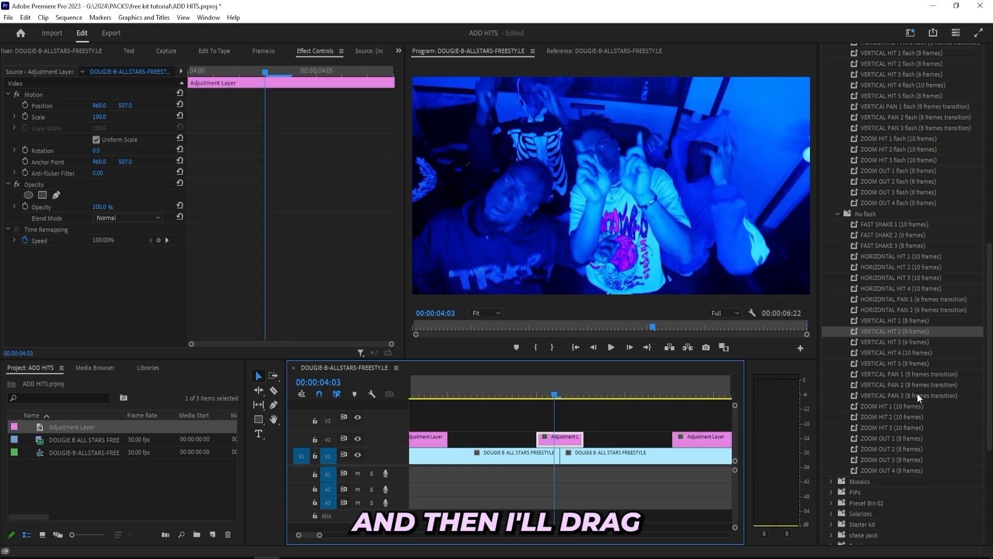
Apply the no-flash VERTICAL PAN 1 (8 frames transition) preset to the layer over the third-to-fourth clip cut and play it back
left_click_drag(905, 374, 901, 384)
left_click_drag(570, 446, 570, 446)
key("space")
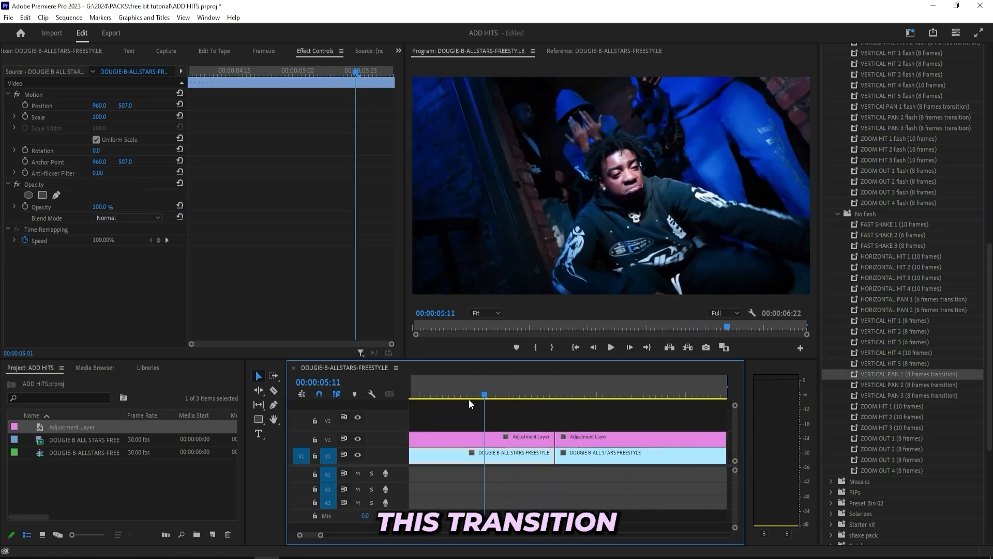
left_click(486, 396)
key("space")
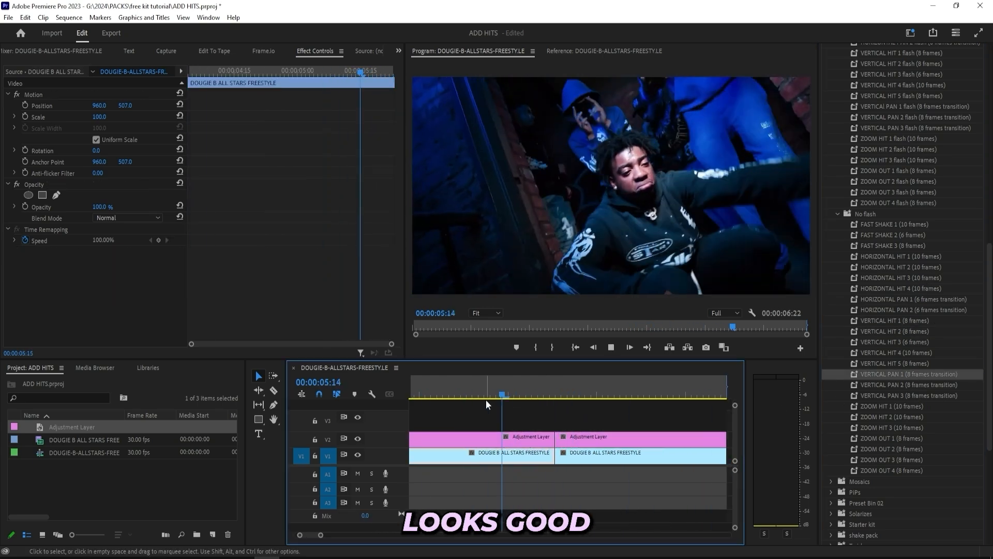
Move the vertical pan layer up to V3 and place a copy of it directly below on V2
scroll(482, 428, "down", 5)
scroll(455, 428, "up", 2)
scroll(538, 427, "up", 2)
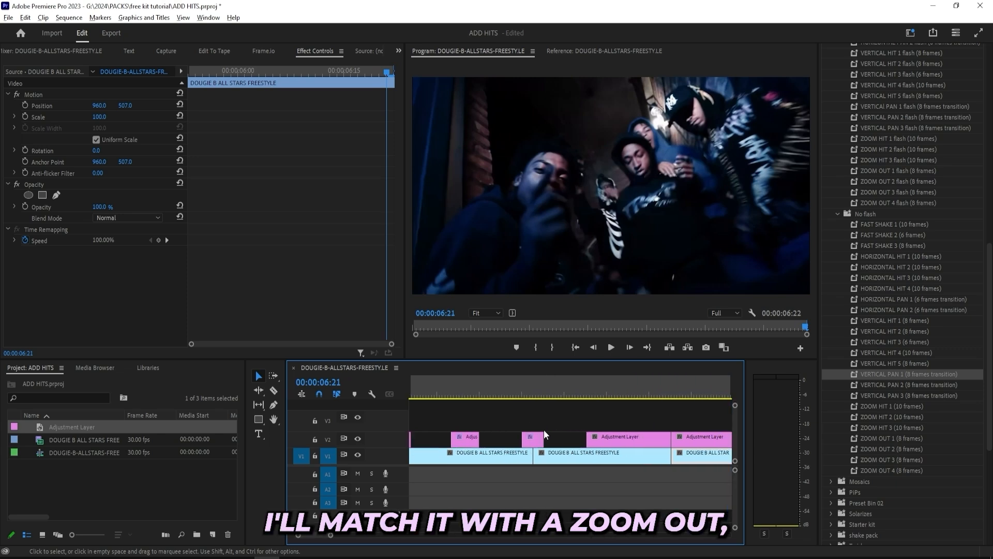
scroll(603, 431, "up", 1)
left_click_drag(551, 440, 552, 419)
left_click_drag(545, 380, 550, 382)
key("ctrl+v")
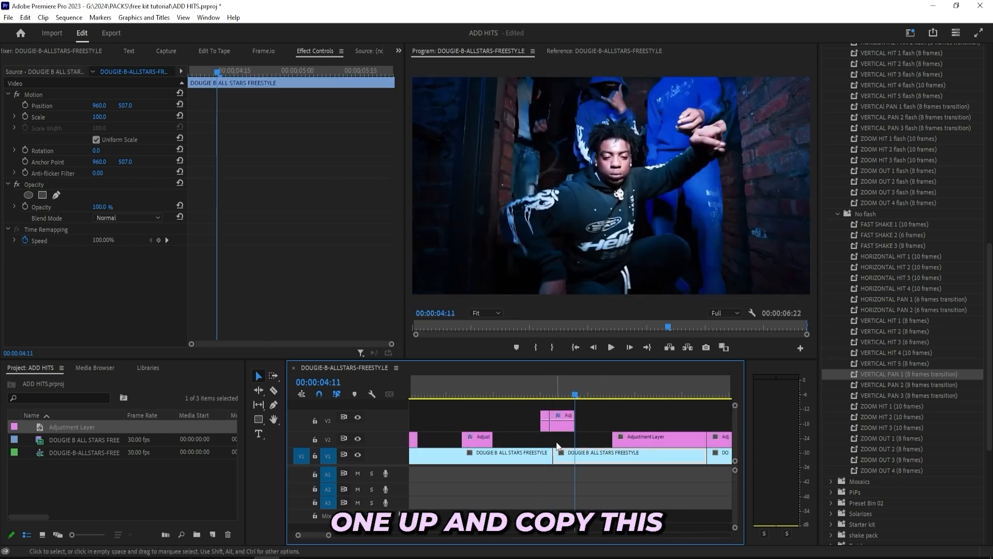
key("ctrl+z")
Remove the vertical pan effects from the V2 copy, apply the no-flash ZOOM OUT 1 (8 frames) preset and play it back
left_click(60, 259)
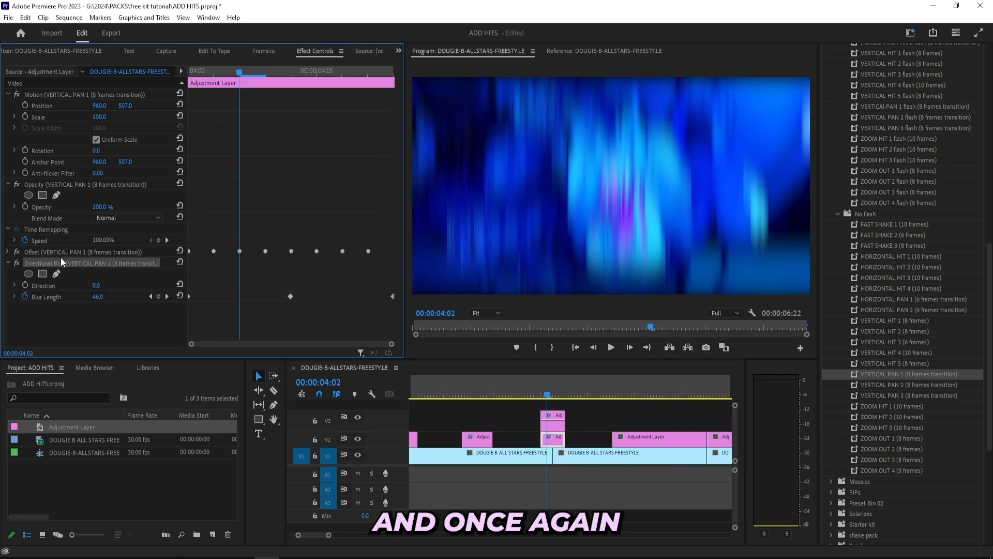
key("Delete")
left_click(66, 250)
key("Delete")
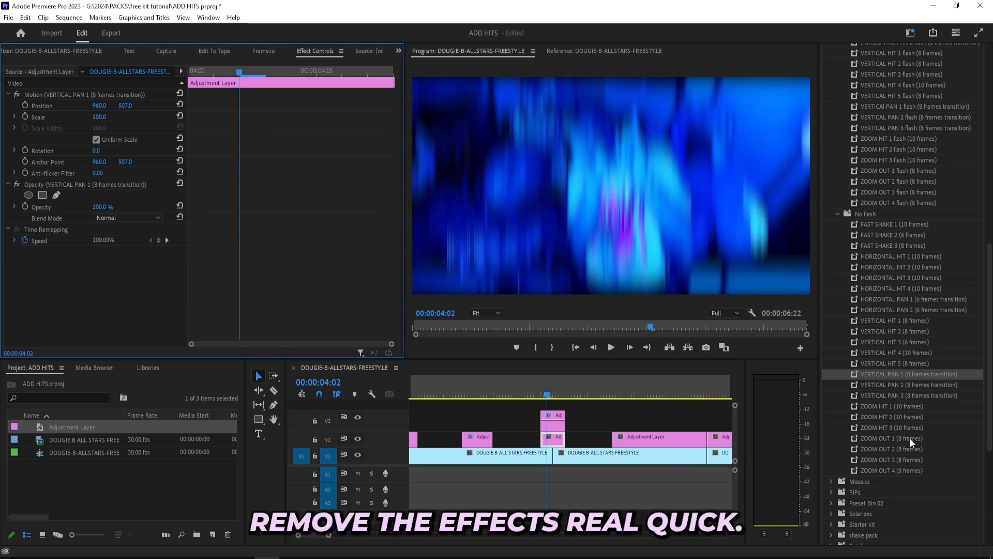
left_click_drag(911, 439, 559, 439)
key("space")
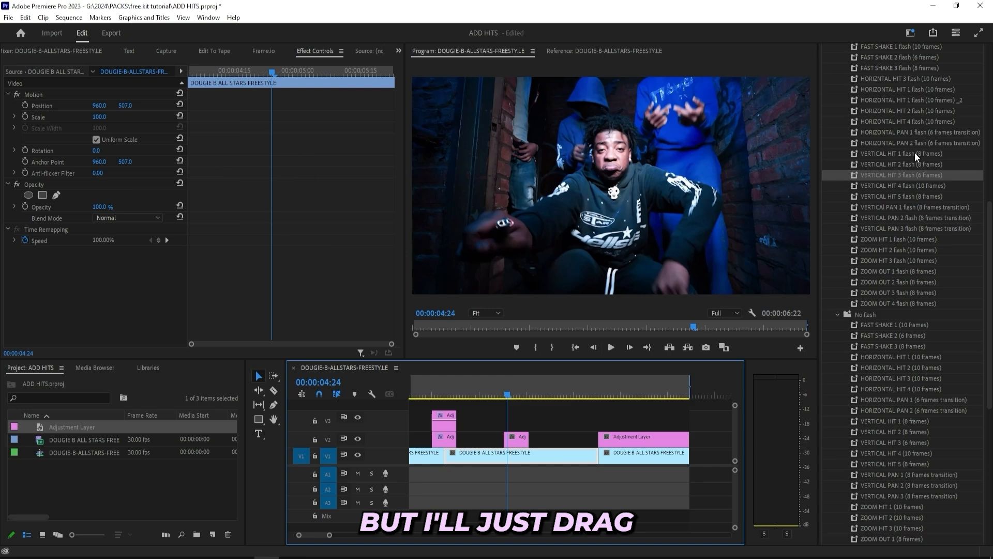
Apply the flash VERTICAL HIT 1 (8 frames) preset to the short adjustment layer midway through the fourth clip
left_click_drag(915, 153, 522, 443)
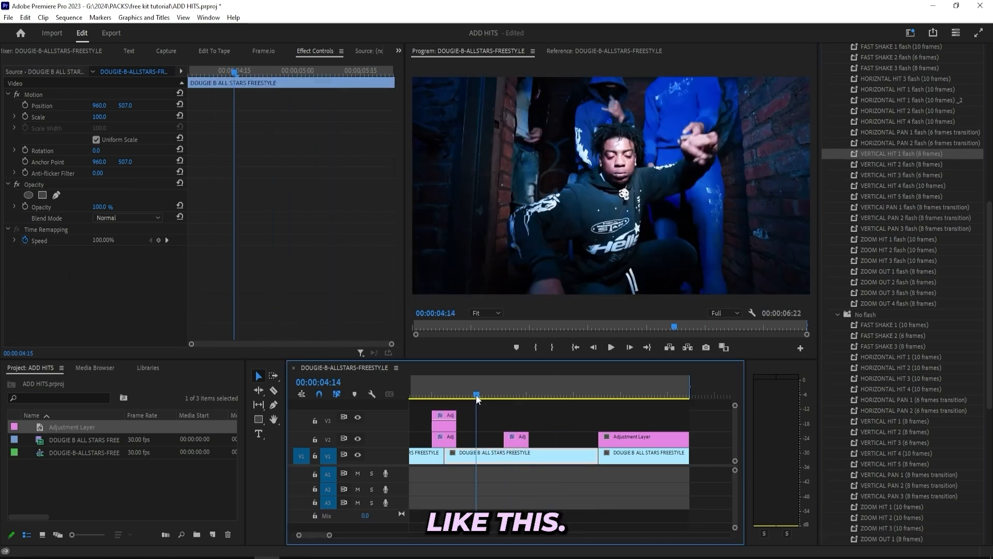
Extend the last adjustment layer back into the fourth clip, cut it at the fifth clip's start and trim the segment before the cut to ten frames
left_click_drag(569, 439, 551, 439)
scroll(552, 439, "up", 3)
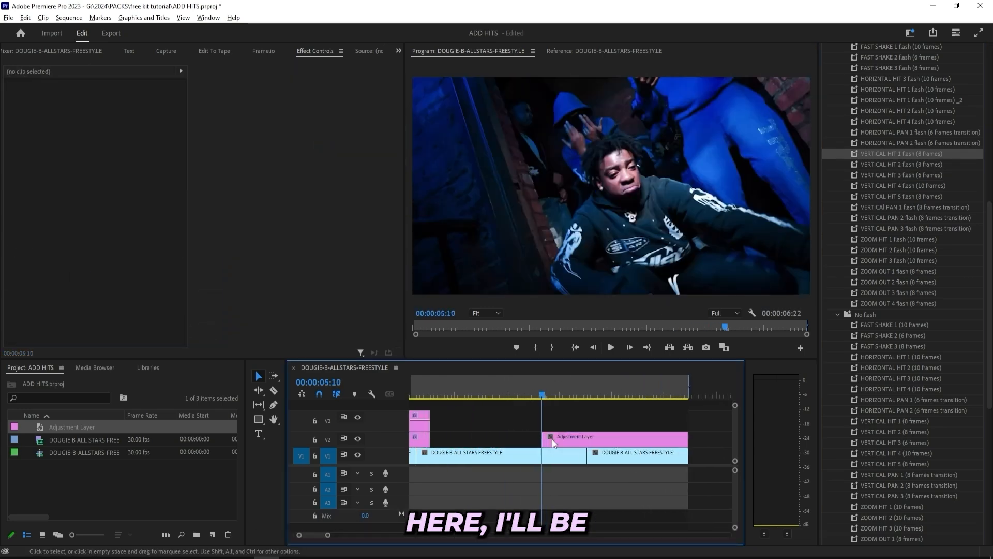
mouse_move(542, 395)
left_mouse_down()
mouse_move(587, 396)
mouse_move(556, 395)
left_mouse_up()
left_click(588, 436)
key("v")
left_click(595, 439)
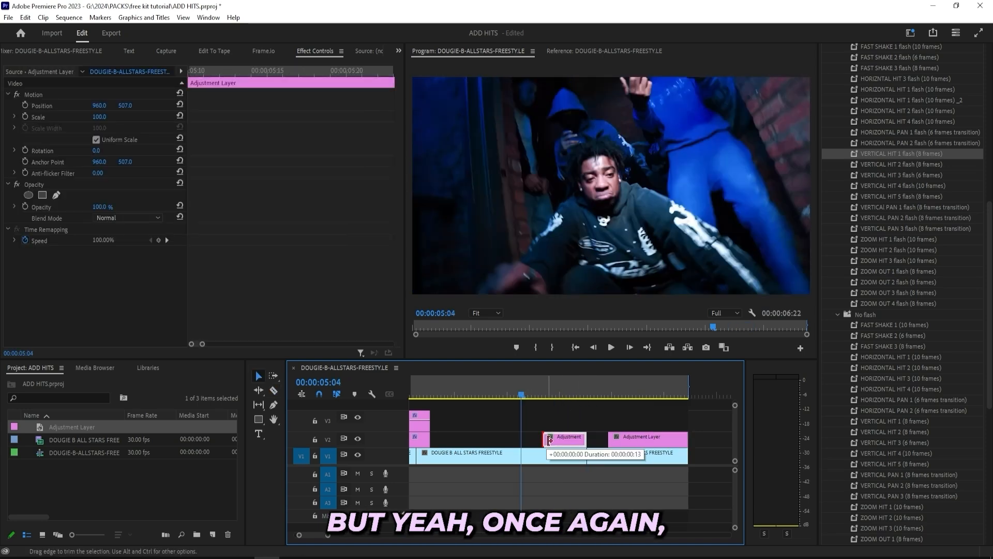
left_click_drag(549, 441, 556, 441)
Apply the flash ZOOM HIT 2 (10 frames) preset to the layer at the end of the fourth clip and play it back
left_click_drag(533, 394, 567, 405)
left_click(575, 440)
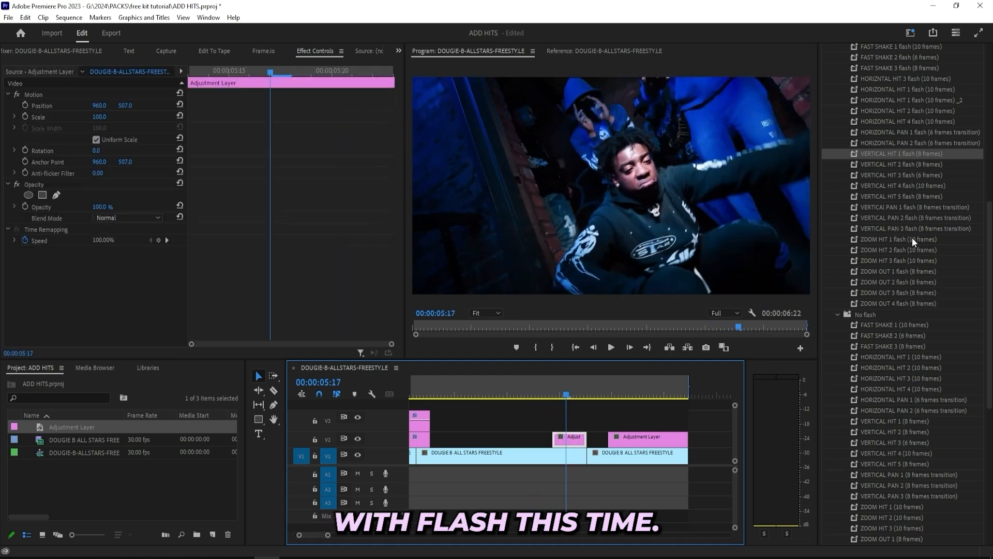
left_click_drag(908, 253, 572, 440)
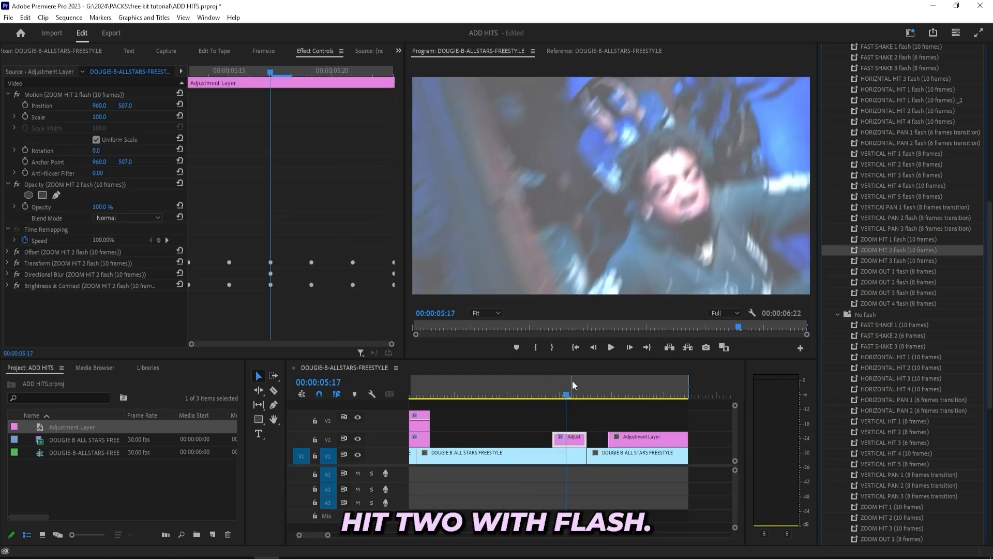
left_click(559, 398)
left_click_drag(559, 402, 537, 405)
key("space")
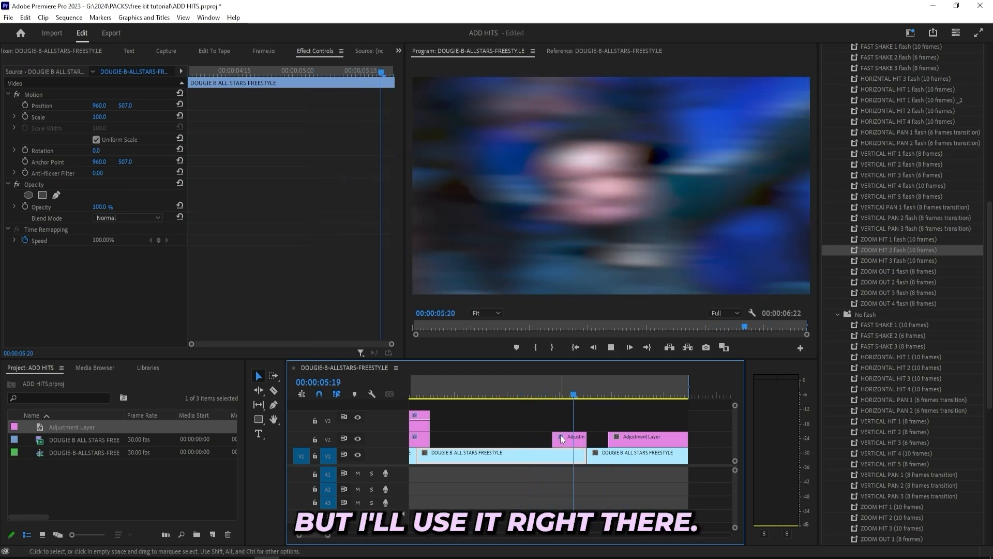
key("space")
Cut the fifth clip's adjustment layer ten frames after the clip's start, keeping only that ten-frame segment
scroll(561, 435, "down", 3)
left_click(529, 437)
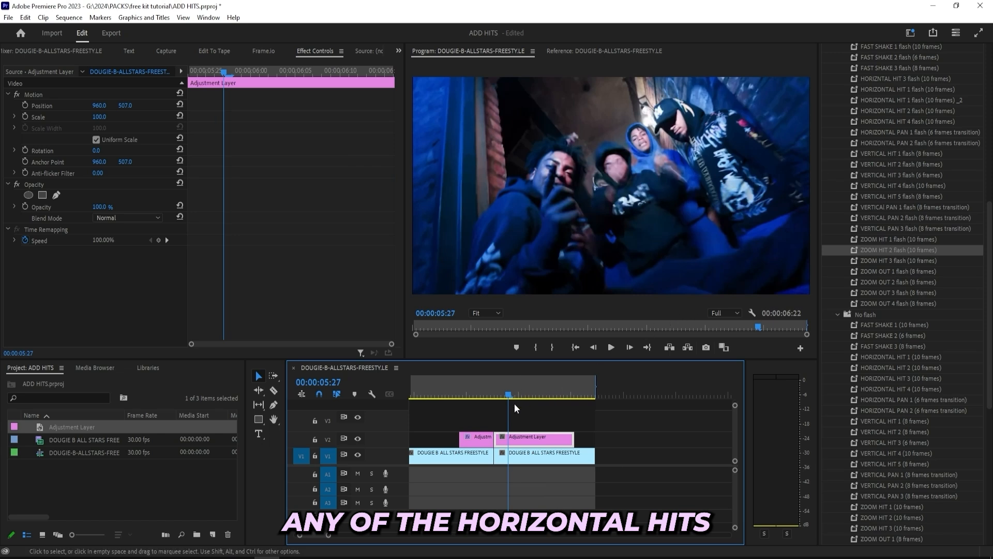
left_click_drag(510, 397, 493, 396)
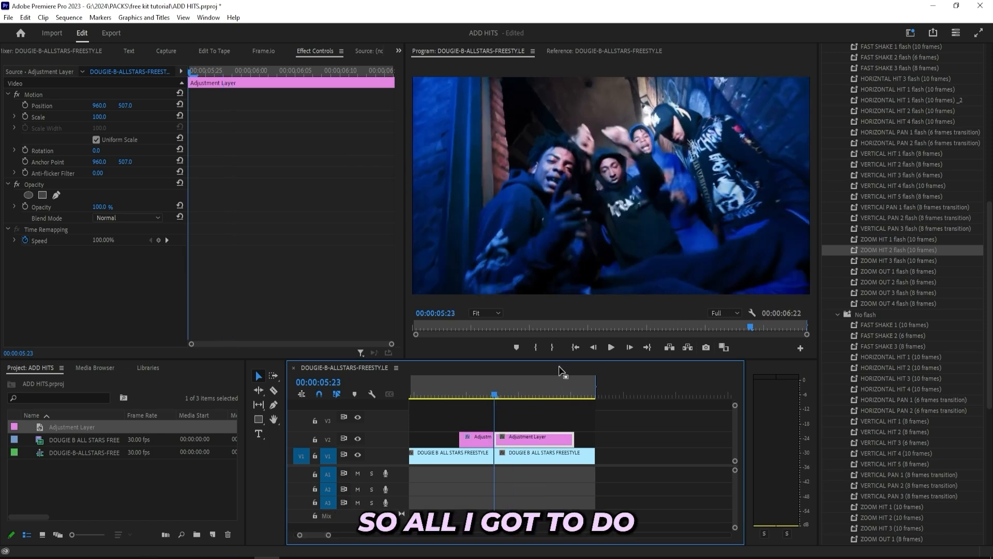
left_click(630, 347)
left_click(631, 347)
left_click(630, 347)
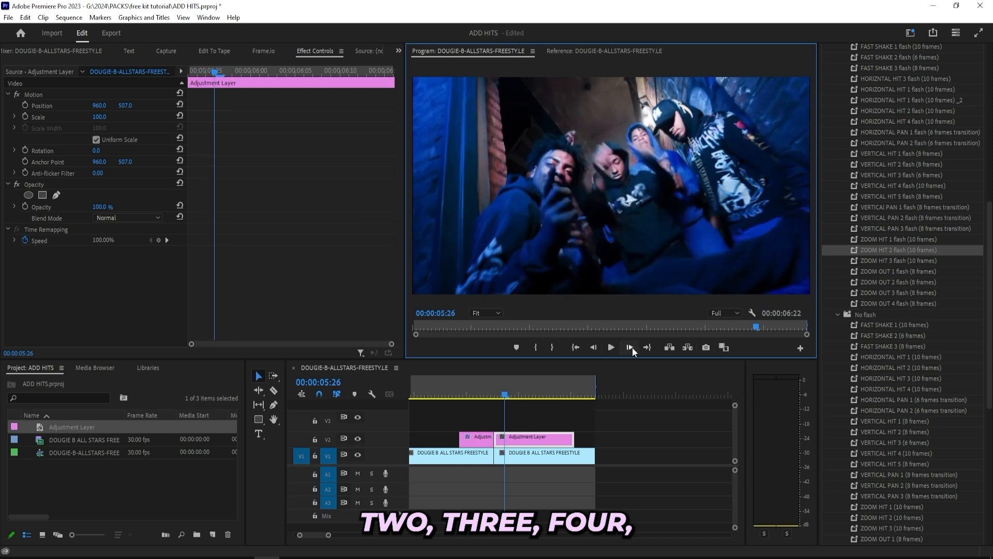
left_click(630, 348)
left_click(631, 347)
left_click(631, 347)
left_click(632, 348)
left_click(632, 348)
left_click(632, 348)
left_click(632, 349)
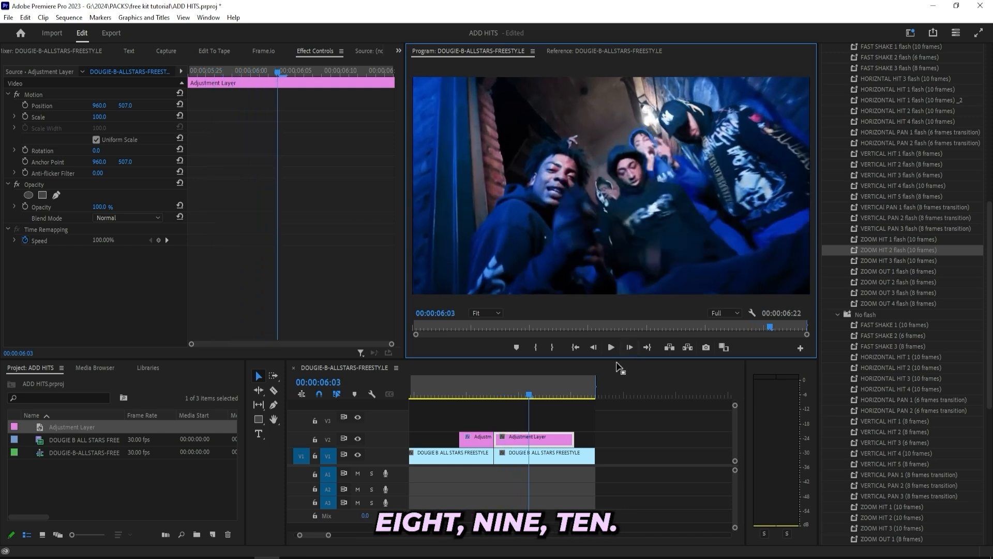
key("c")
left_click(529, 439)
key("v")
left_click(558, 435)
key("Delete")
Apply the flash HORIZONTAL HIT 1 (10 frames) preset to the fifth clip's ten-frame layer and play back the transition
left_click_drag(530, 394, 505, 399)
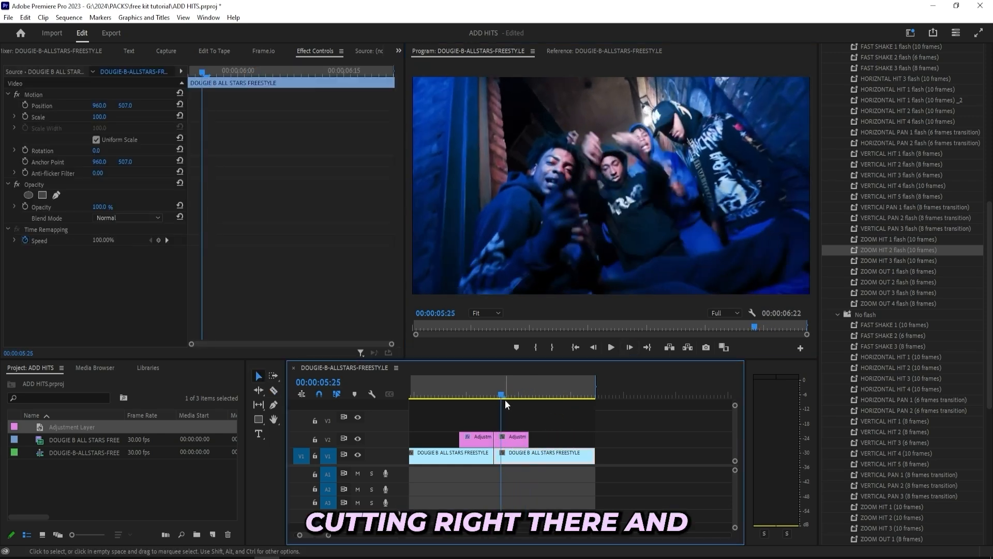
left_click(507, 440)
scroll(921, 139, "up", 3)
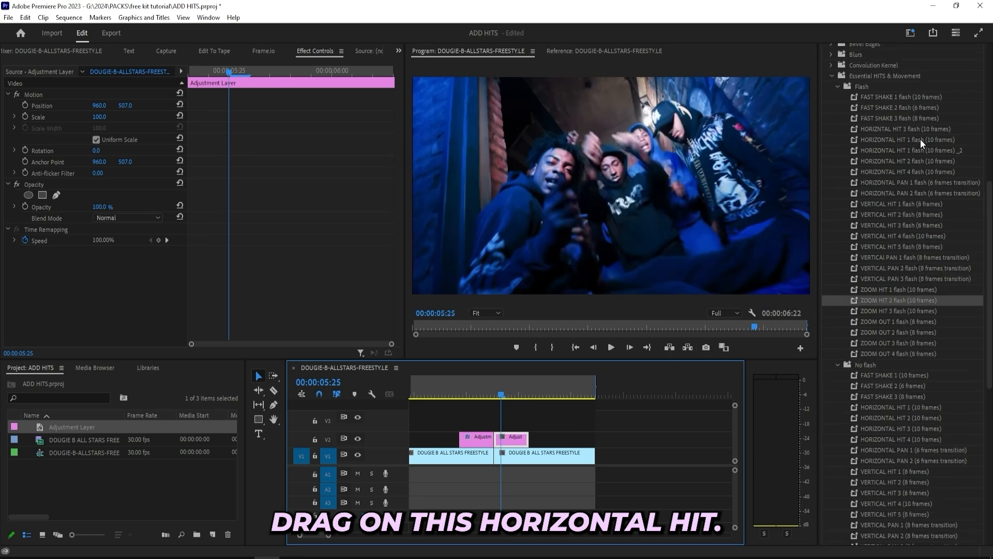
left_click_drag(931, 138, 544, 425)
left_click_drag(489, 460, 513, 447)
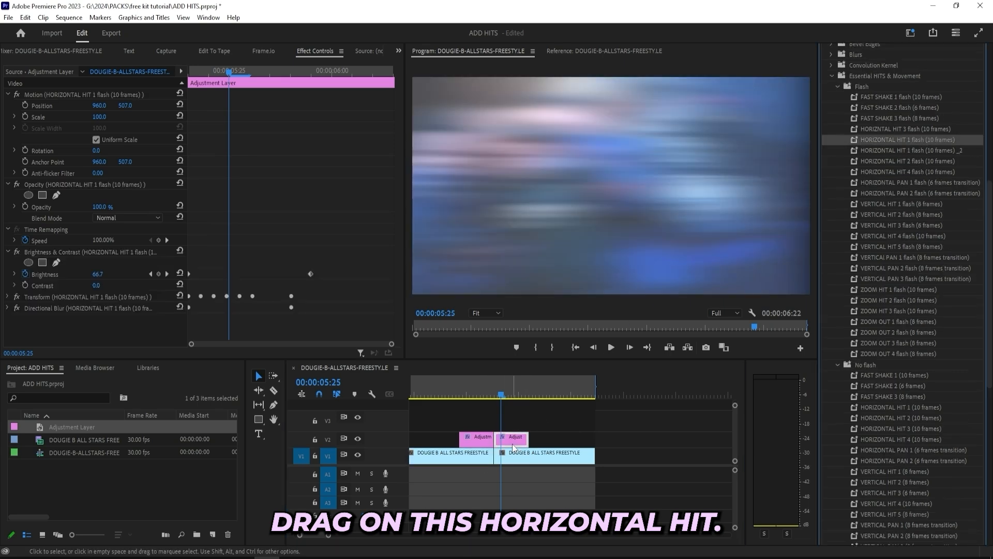
left_click(470, 399)
key("space")
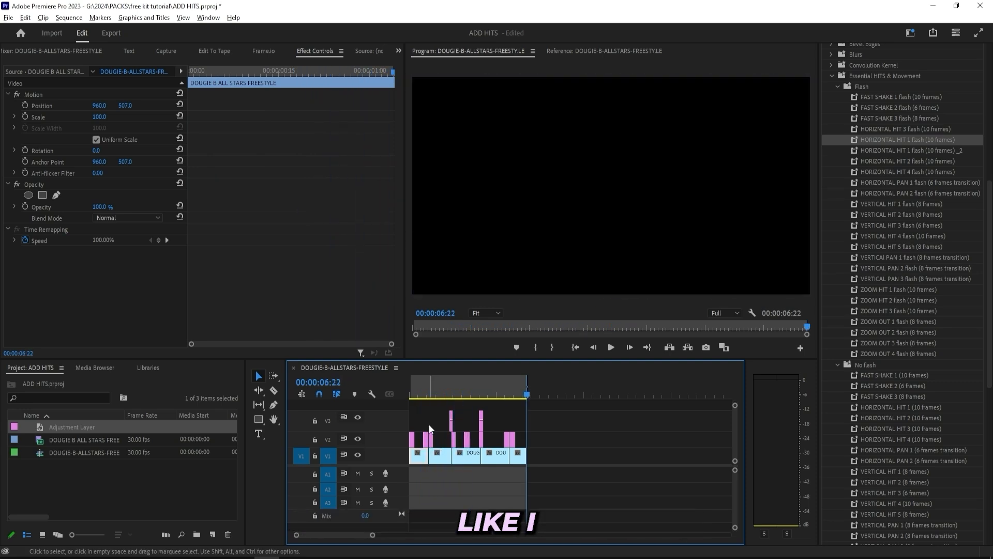
Play back the whole sequence to review all the transition effects
key("space")
scroll(430, 426, "up", 3)
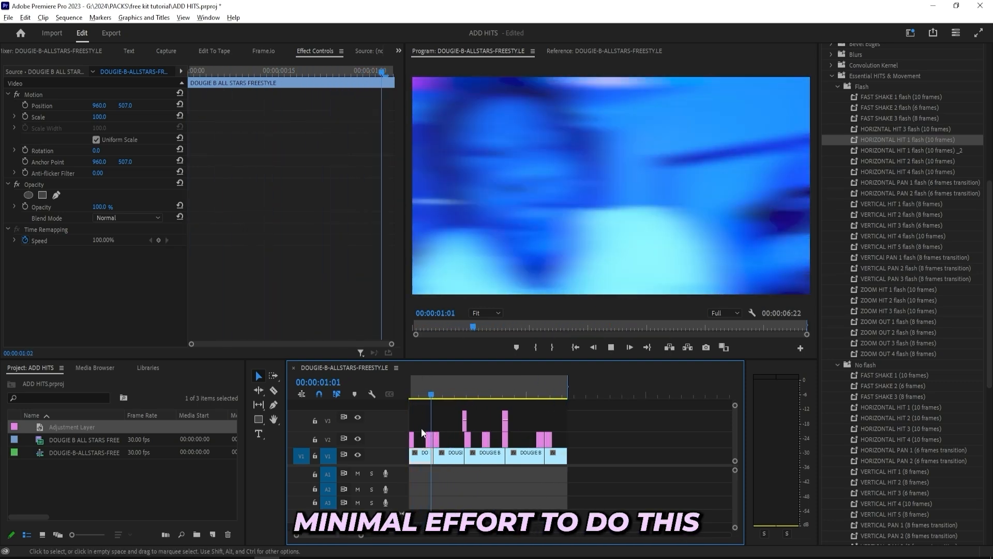
scroll(439, 430, "up", 4)
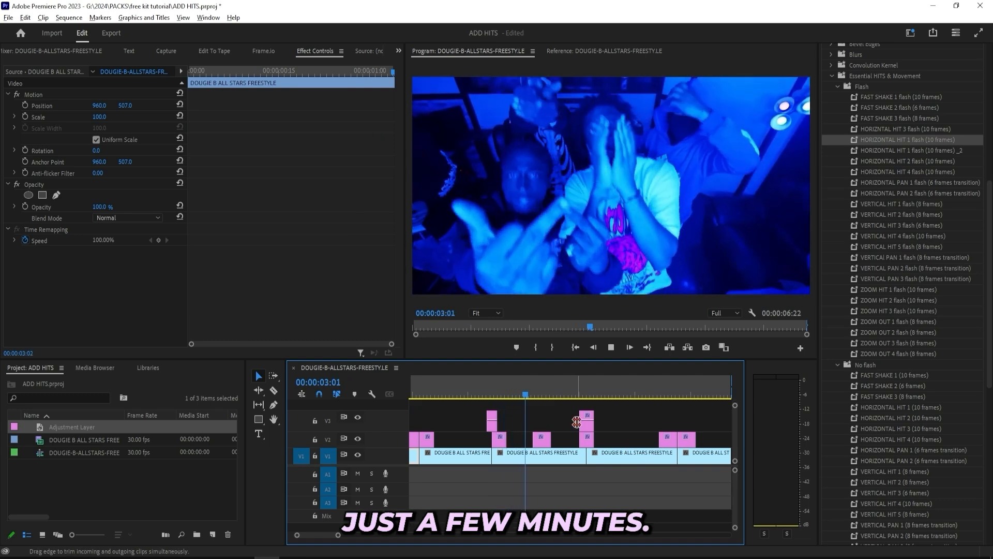
scroll(509, 440, "down", 5)
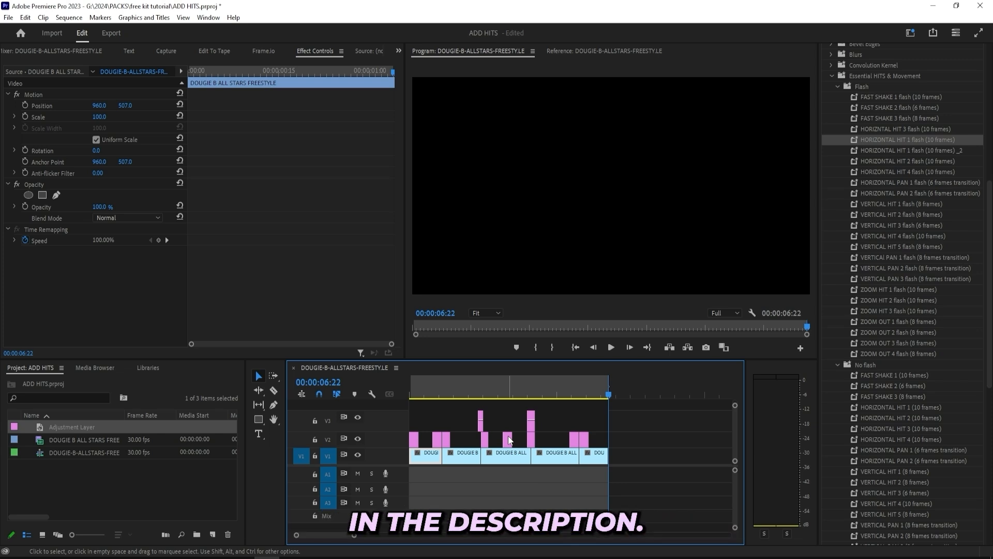
key("space")
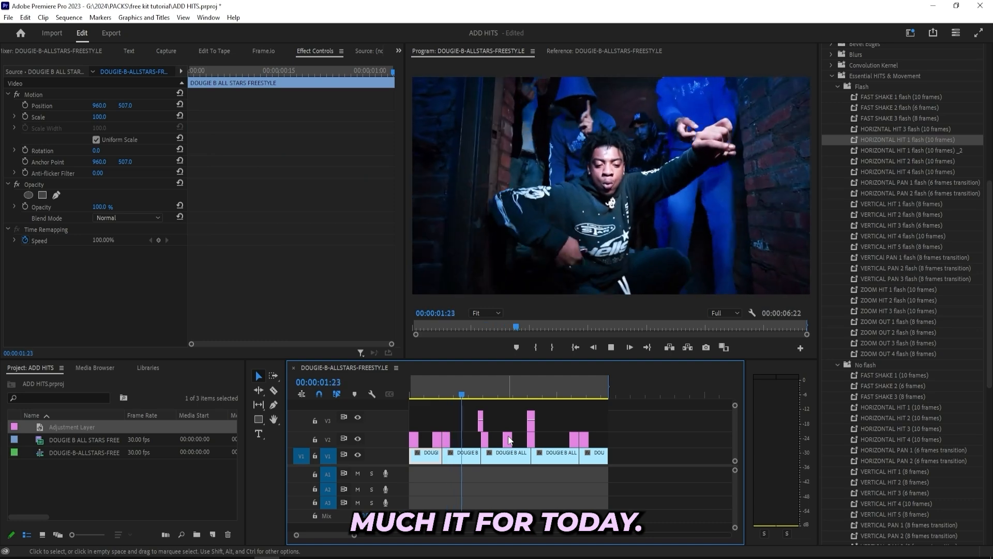
key("space")
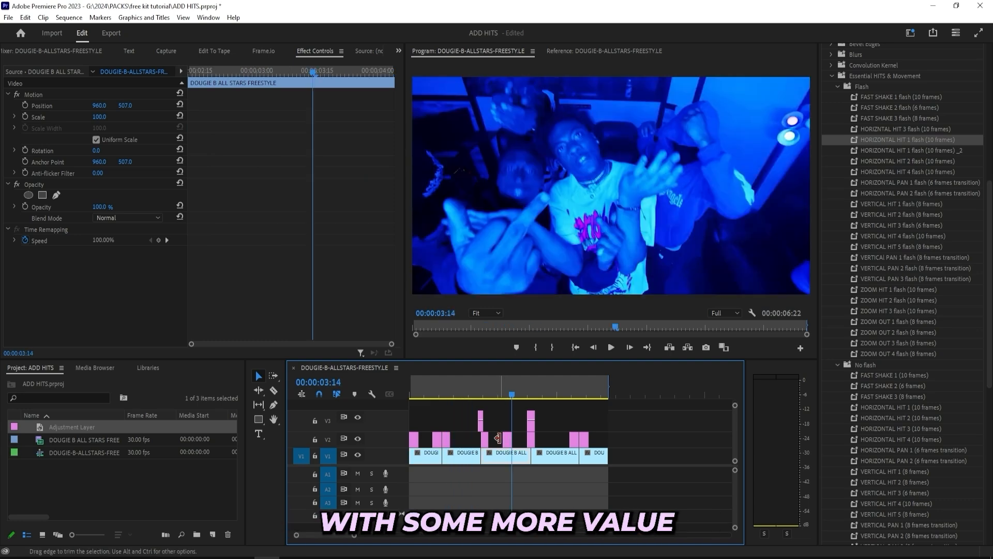
key("equal")
key("equal")
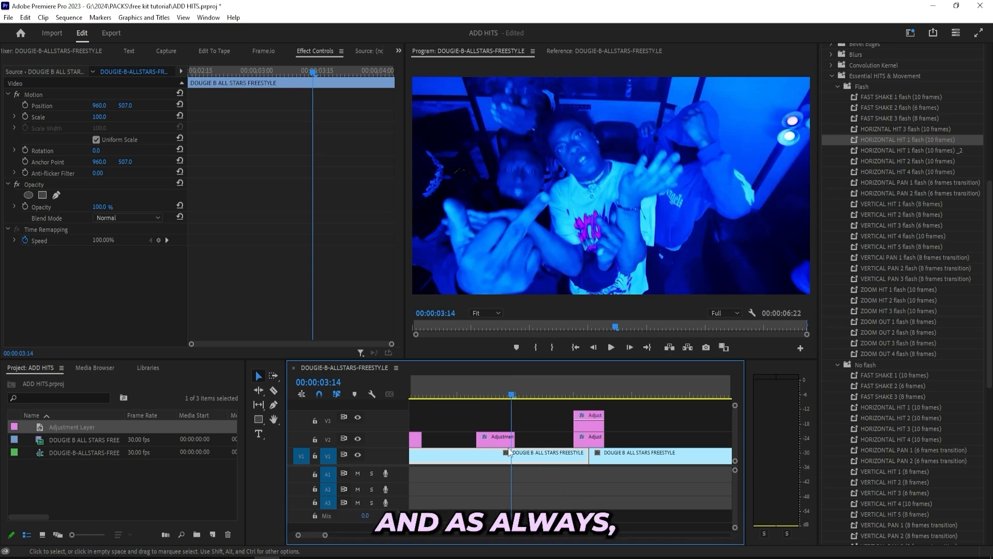
key("space")
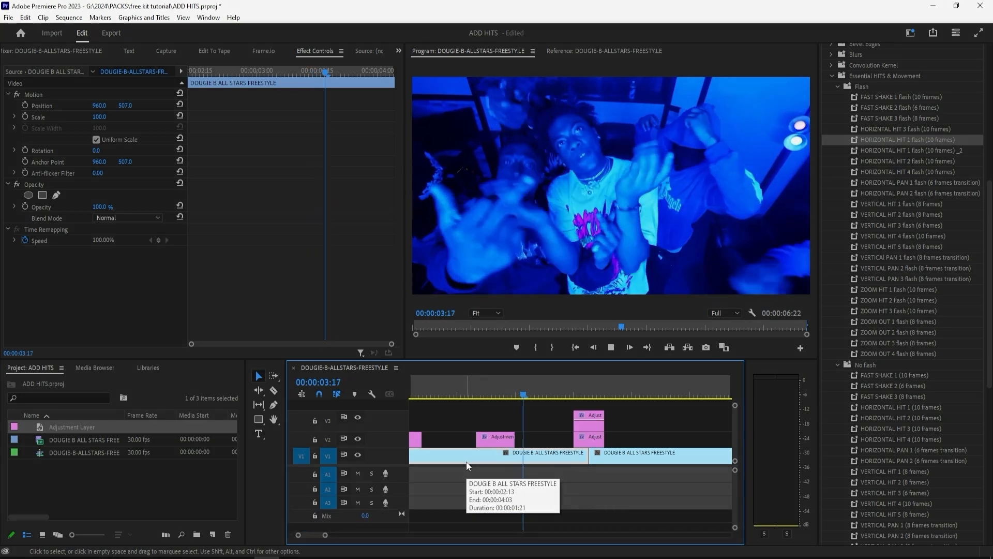